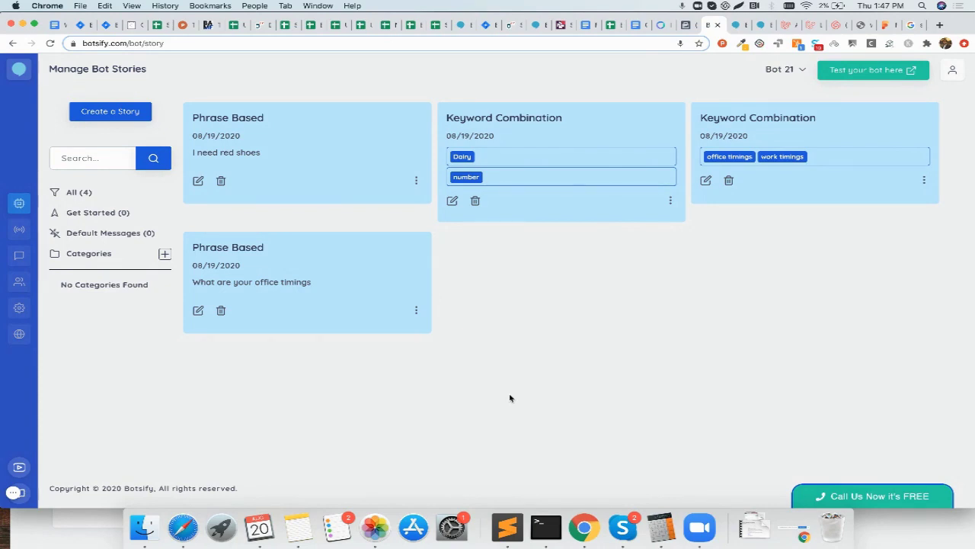
Step: Open the Conversational Forms page from the Chatbot AI section
click(19, 202)
click(126, 211)
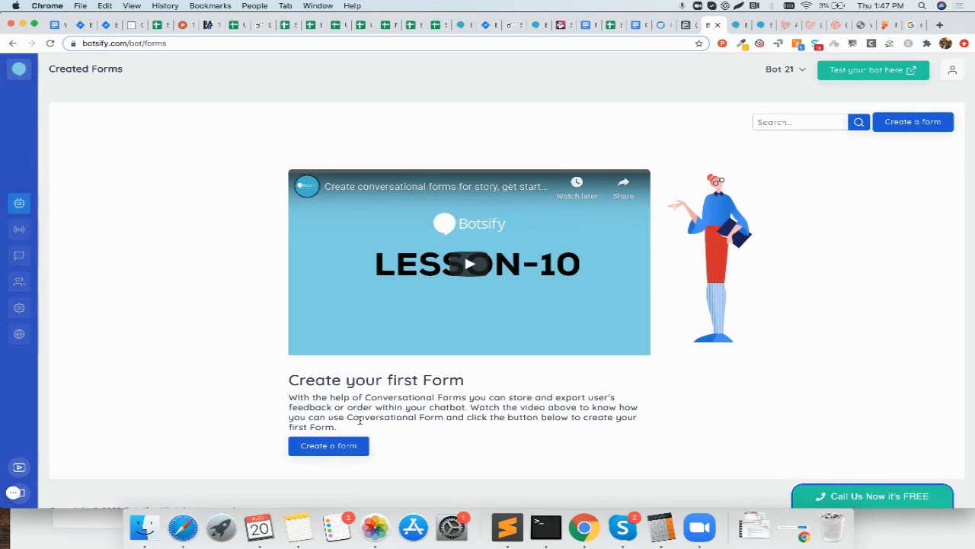
Step: Create 'Lead Generation Form' with a required Text field 'Name' asking "What's your name?"
click(342, 445)
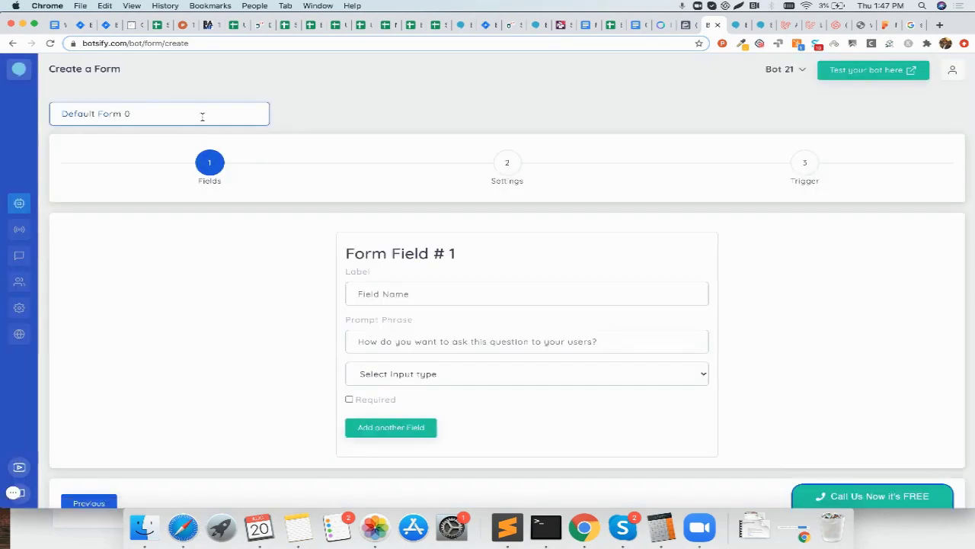
text(Lead )
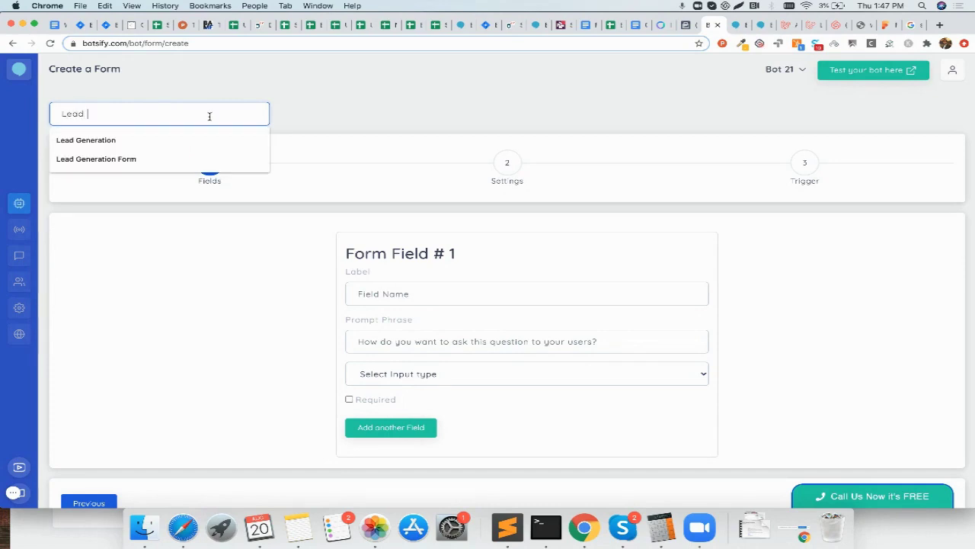
text(Generation Form)
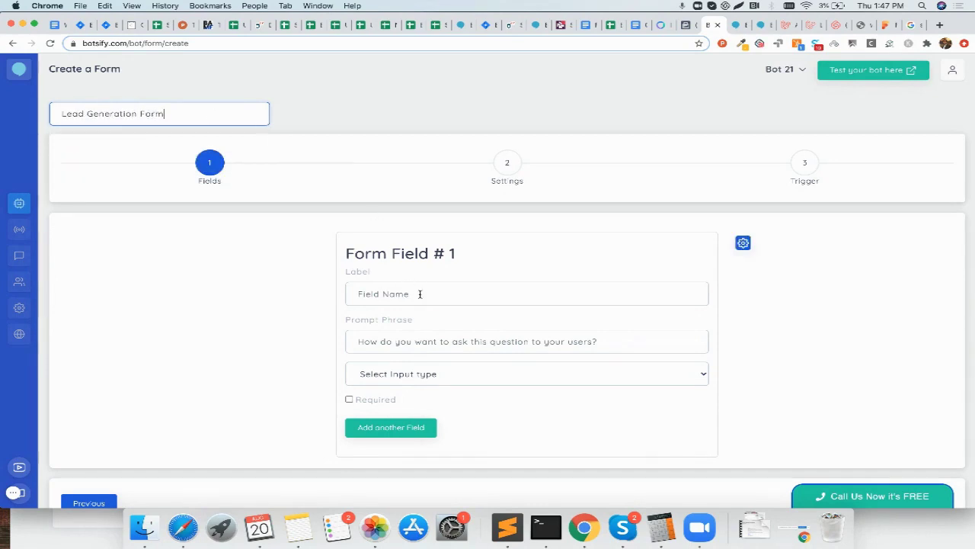
click(420, 294)
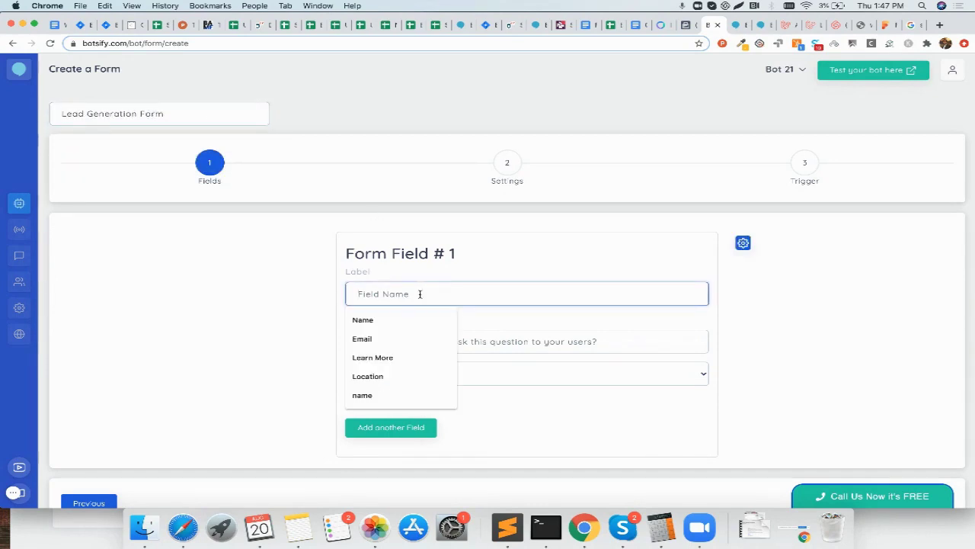
text(Name)
key(Tab)
text(What)
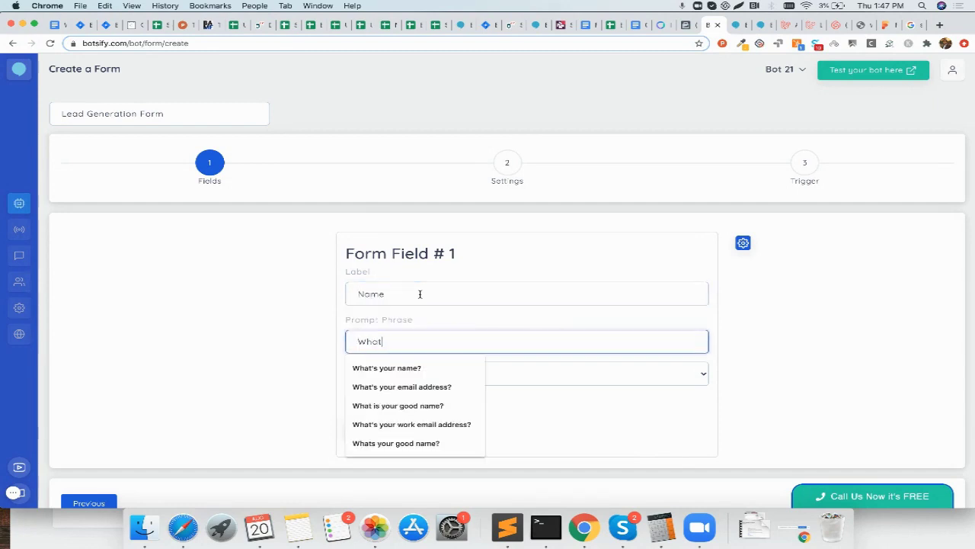
text( your )
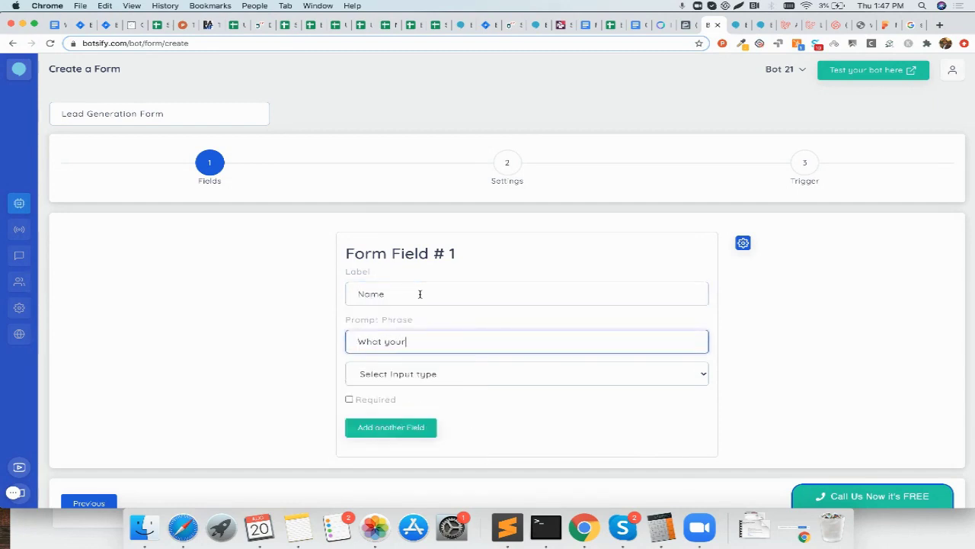
text('s)
text( name?)
click(438, 373)
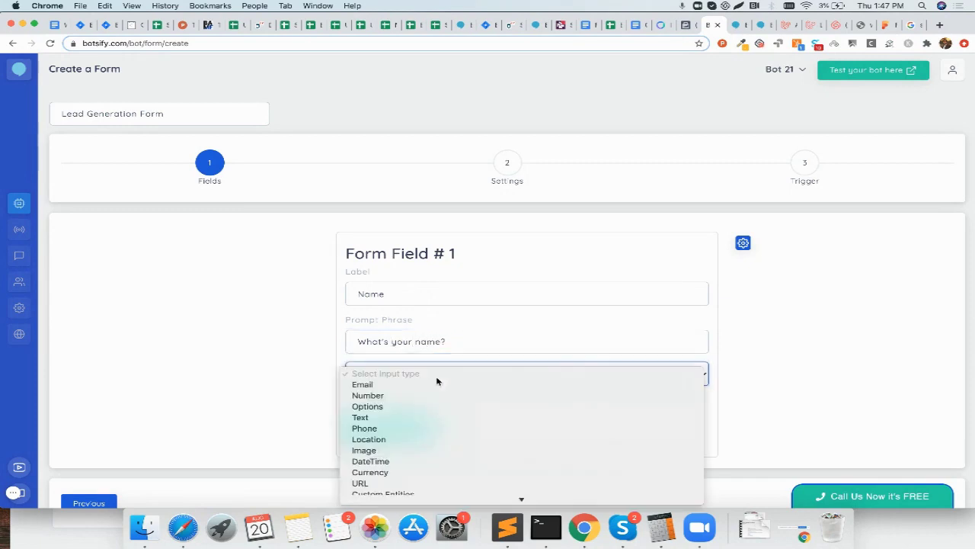
scroll(413, 420, down, 2)
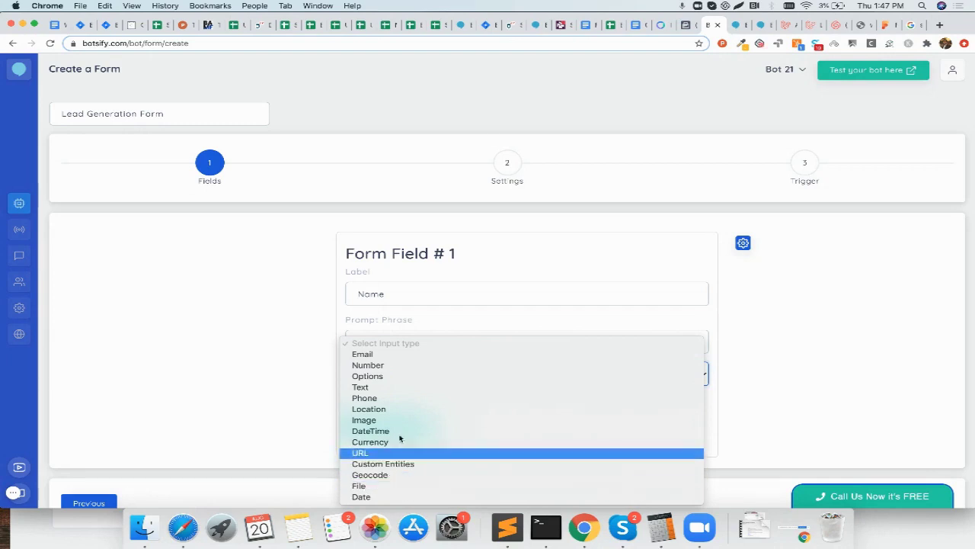
click(376, 390)
click(349, 399)
Step: Add a required Email-type field 'Email' asking "What's your work email address?"
click(389, 427)
scroll(394, 429, down, 3)
click(441, 284)
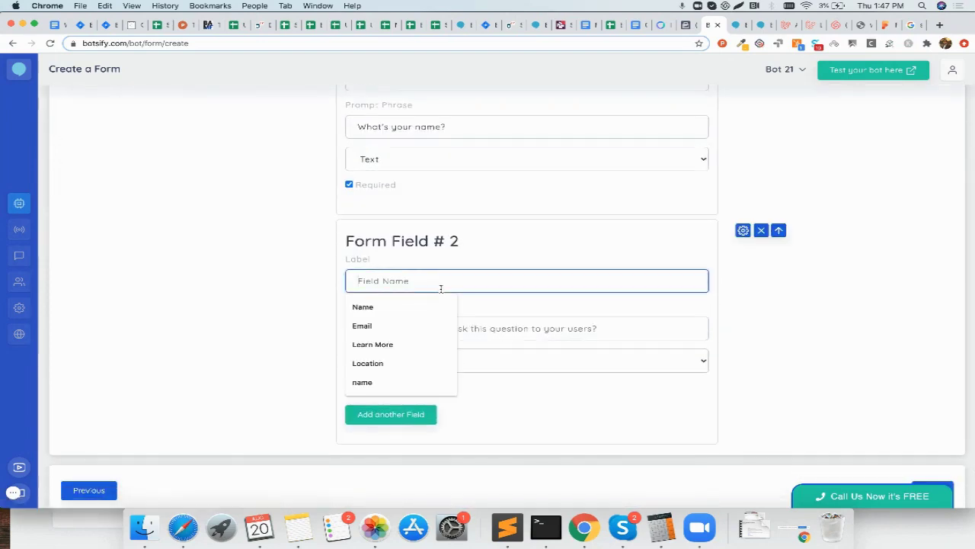
text(Email)
key(Tab)
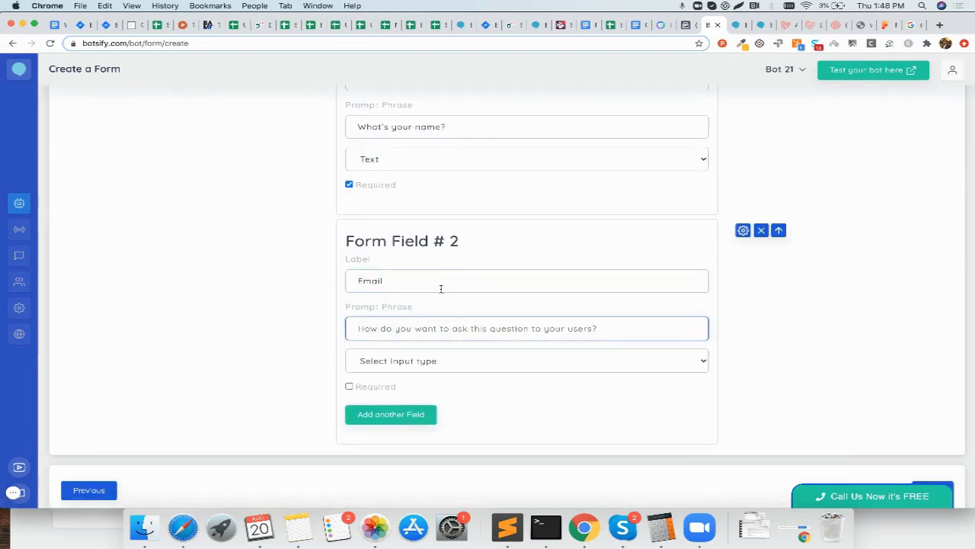
text(What's your )
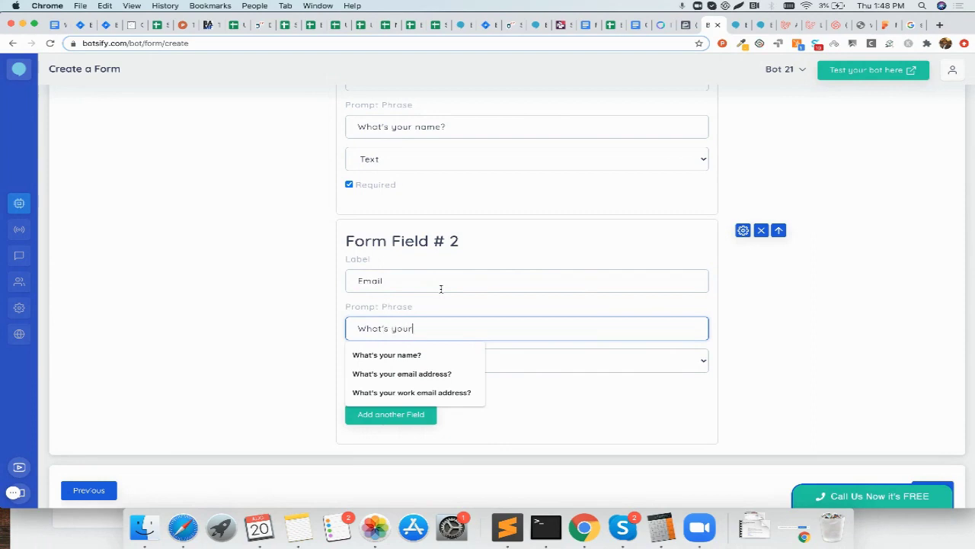
text(work email address?)
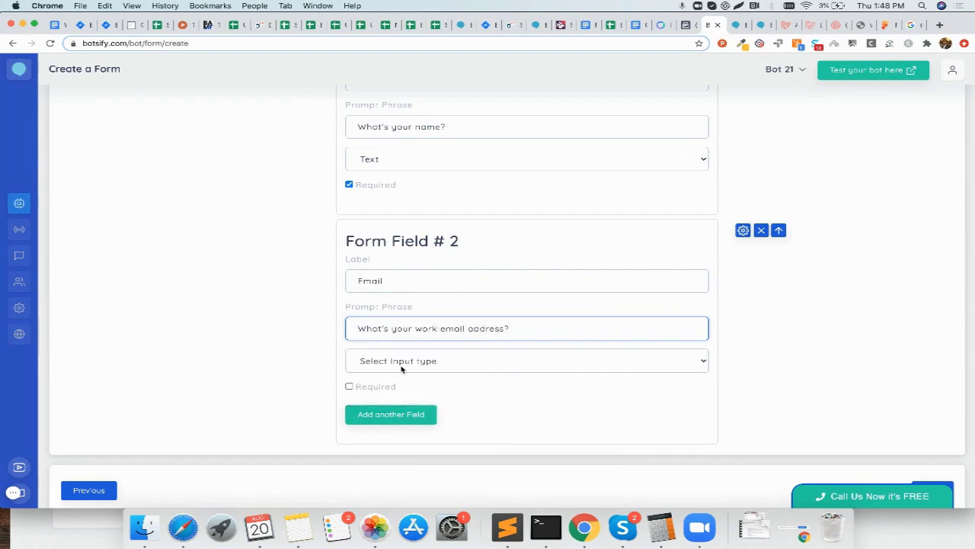
click(401, 369)
click(386, 372)
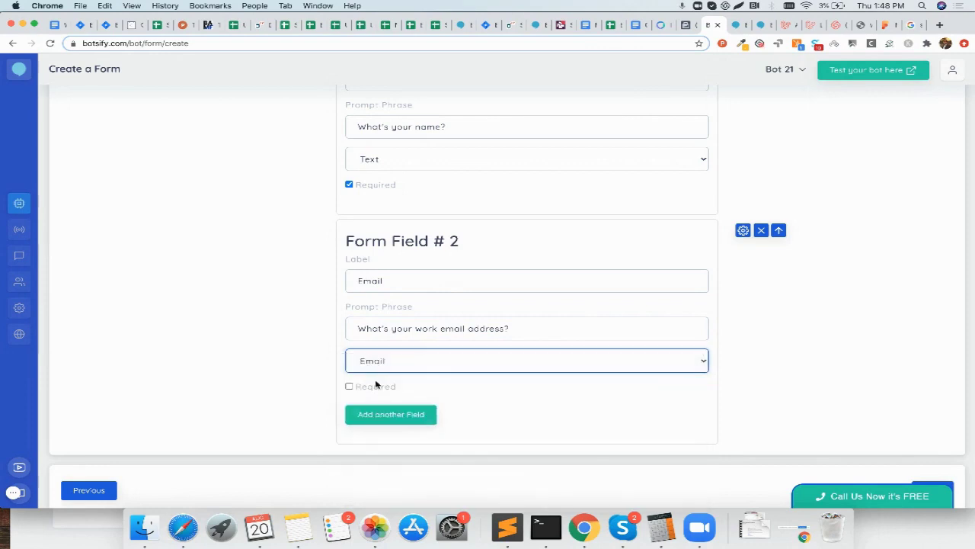
click(350, 386)
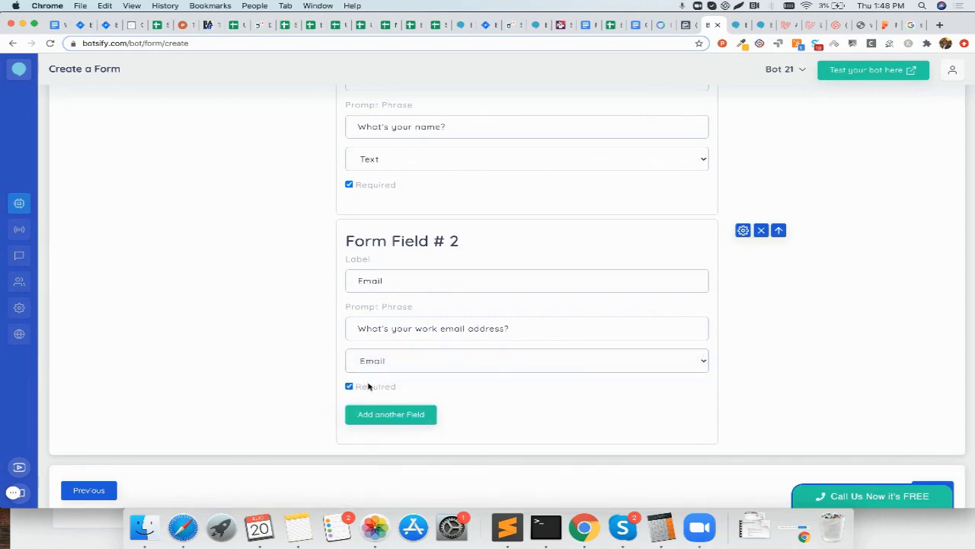
Step: Open the Email field's validation settings, leaving the error message blank
click(743, 230)
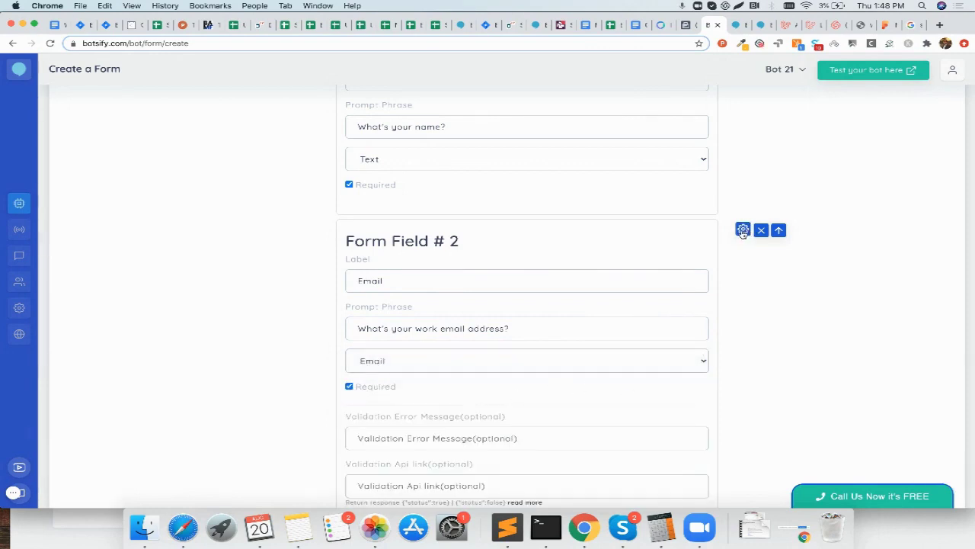
scroll(465, 420, down, 3)
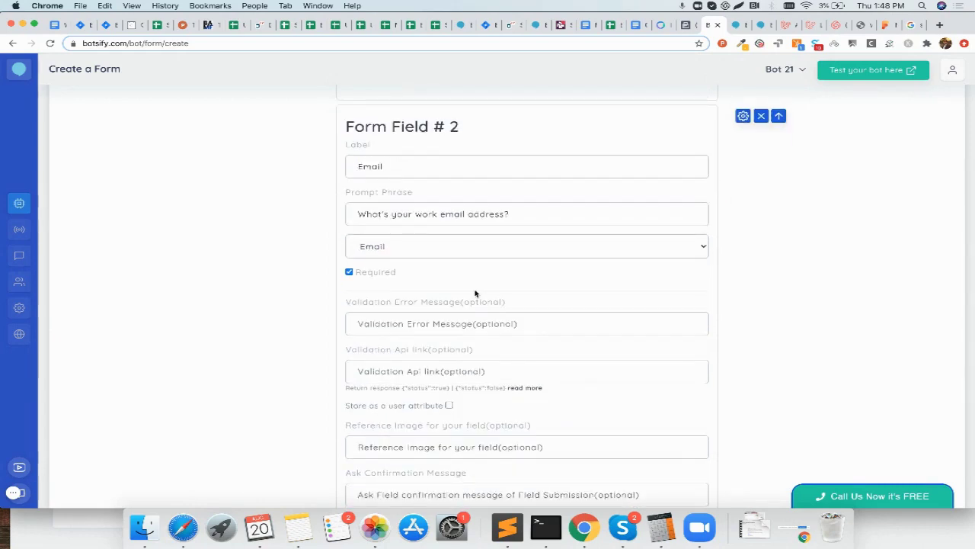
click(499, 322)
scroll(472, 319, down, 3)
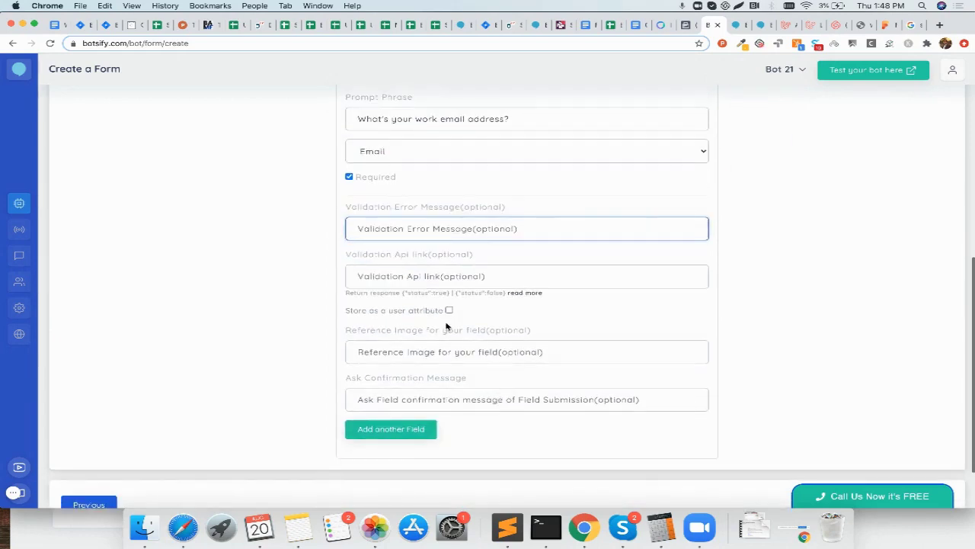
scroll(444, 274, up, 2)
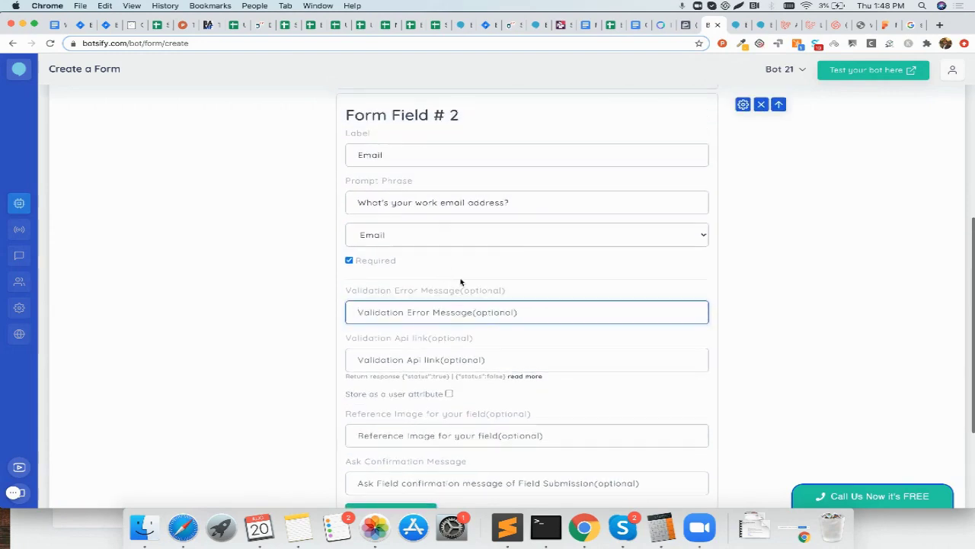
scroll(461, 305, down, 2)
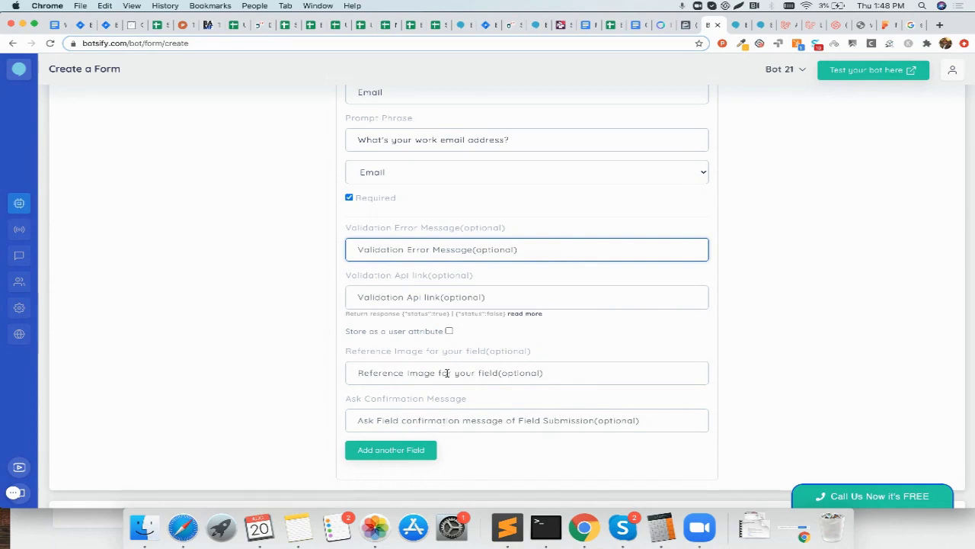
click(220, 340)
scroll(289, 318, up, 3)
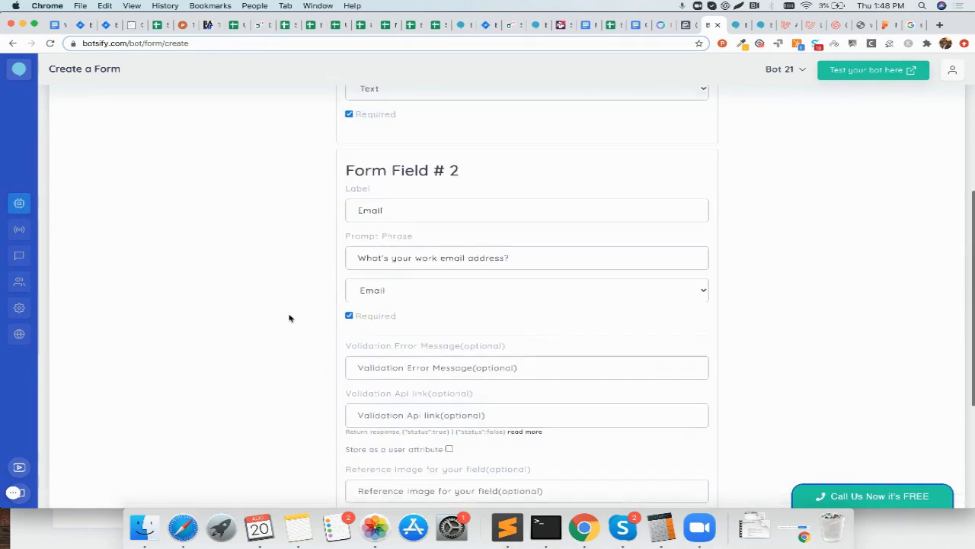
scroll(289, 318, up, 3)
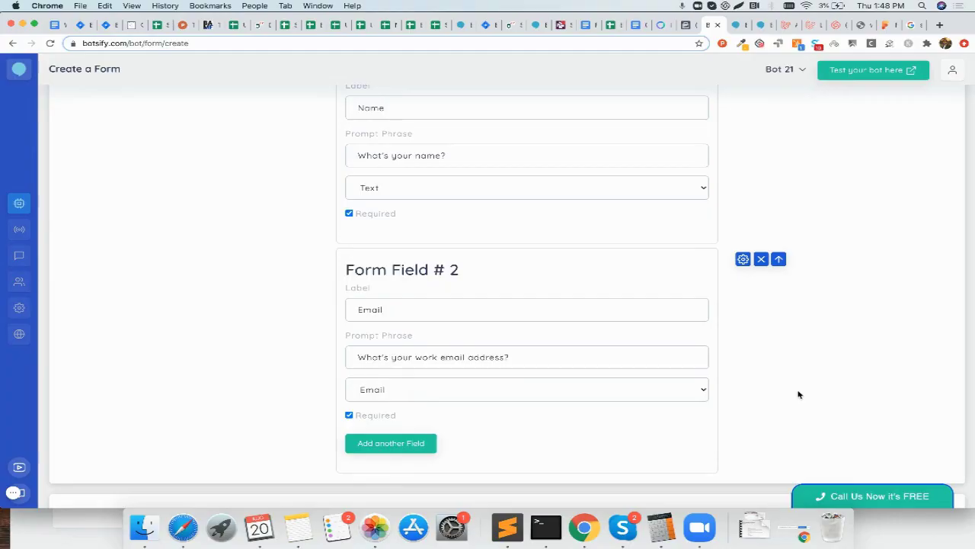
scroll(799, 394, down, 3)
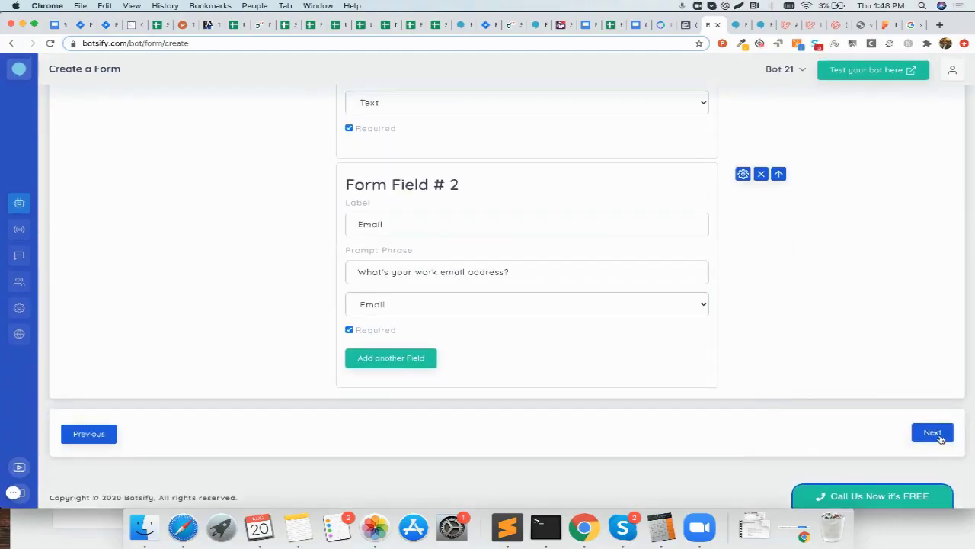
Step: On the Settings step, store responses as a sheet and add Google Spreadsheets posting
click(931, 433)
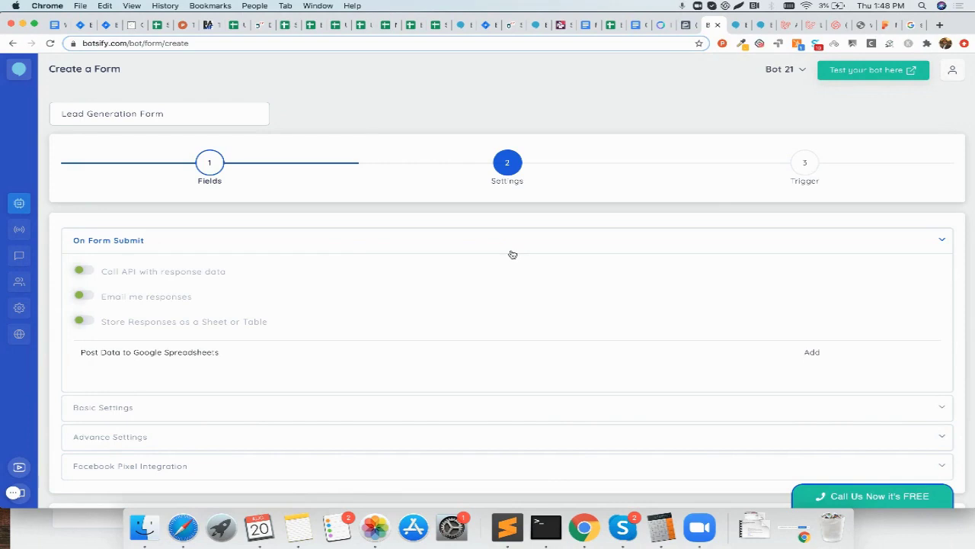
click(504, 249)
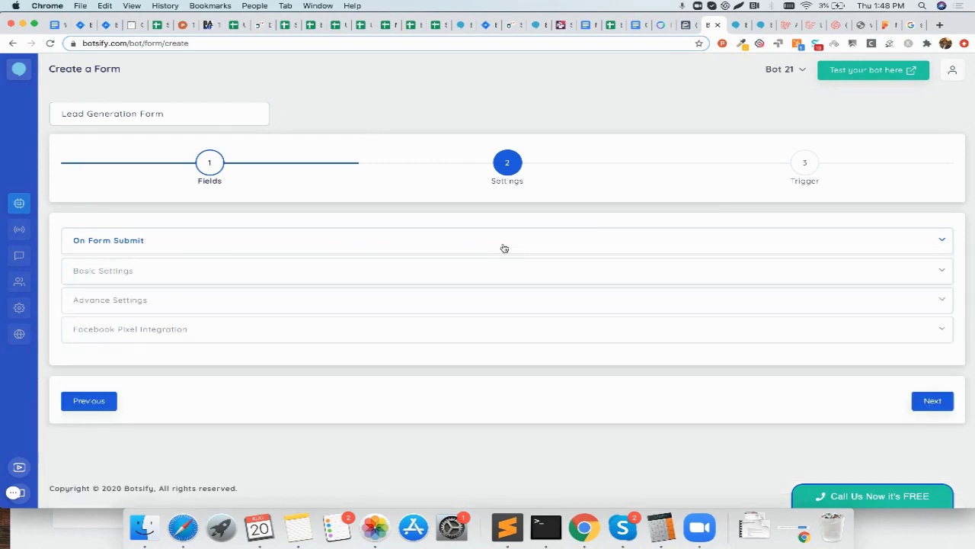
click(304, 239)
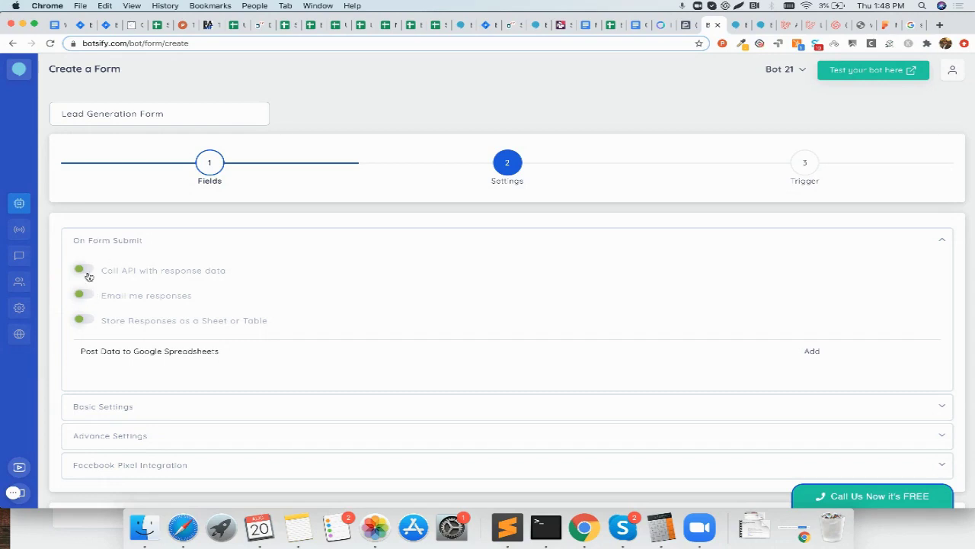
click(82, 321)
click(812, 352)
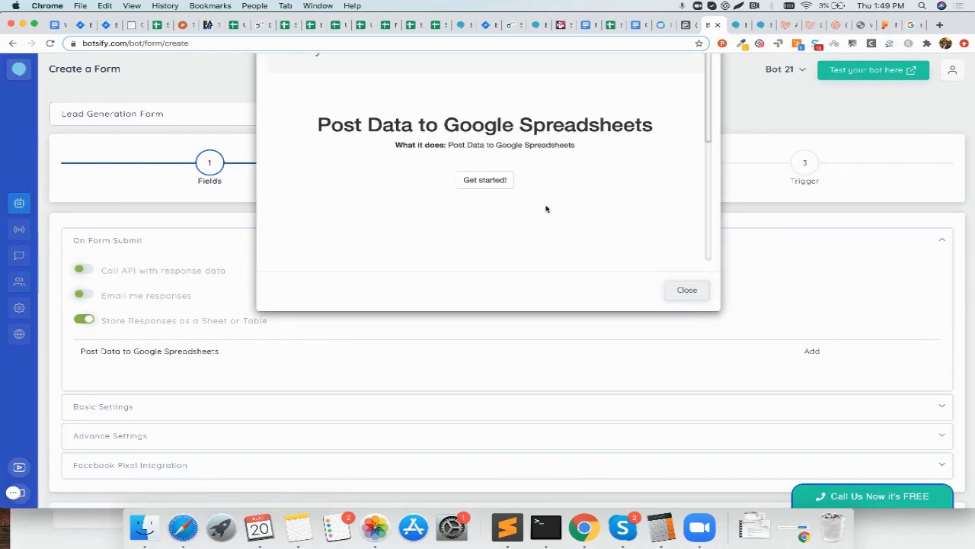
Step: Turn on emailing form responses and enter the owner's email address
click(688, 291)
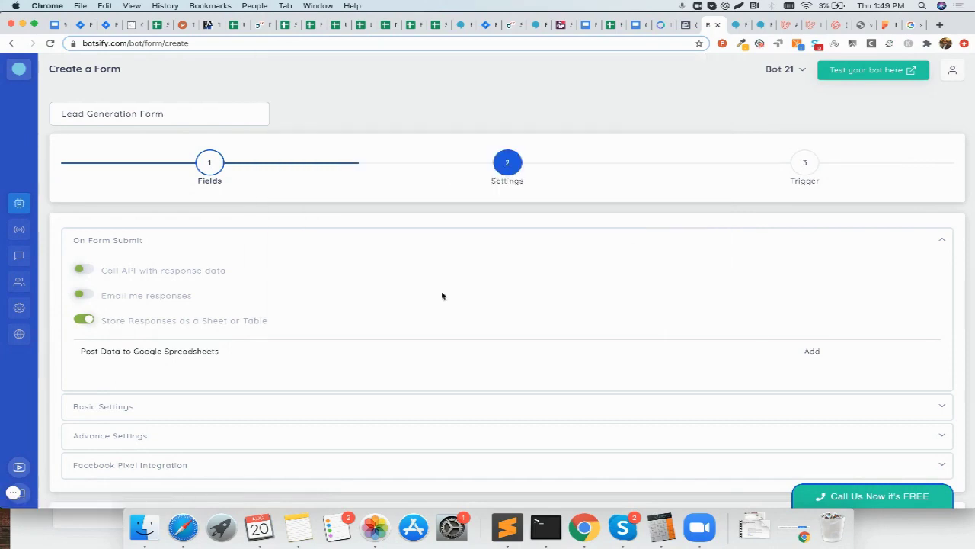
click(82, 295)
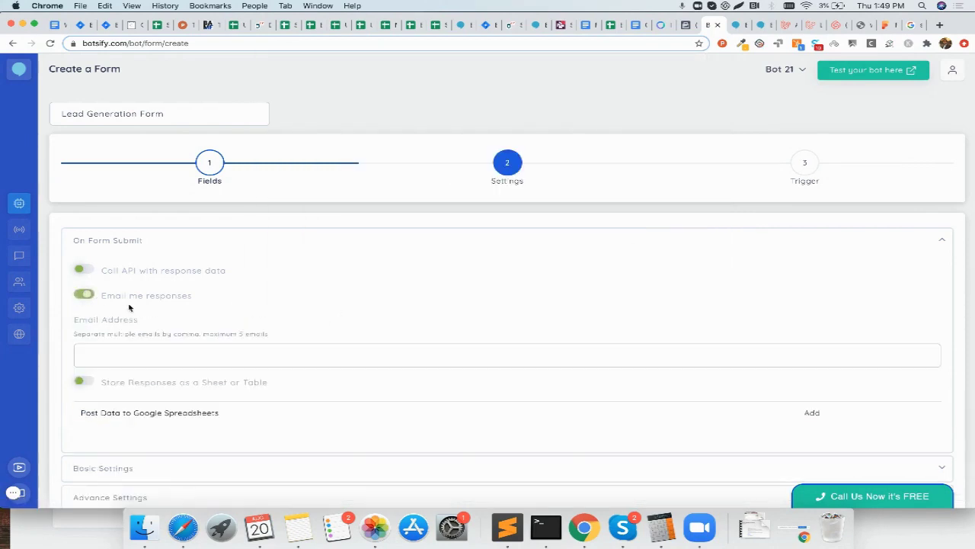
click(154, 346)
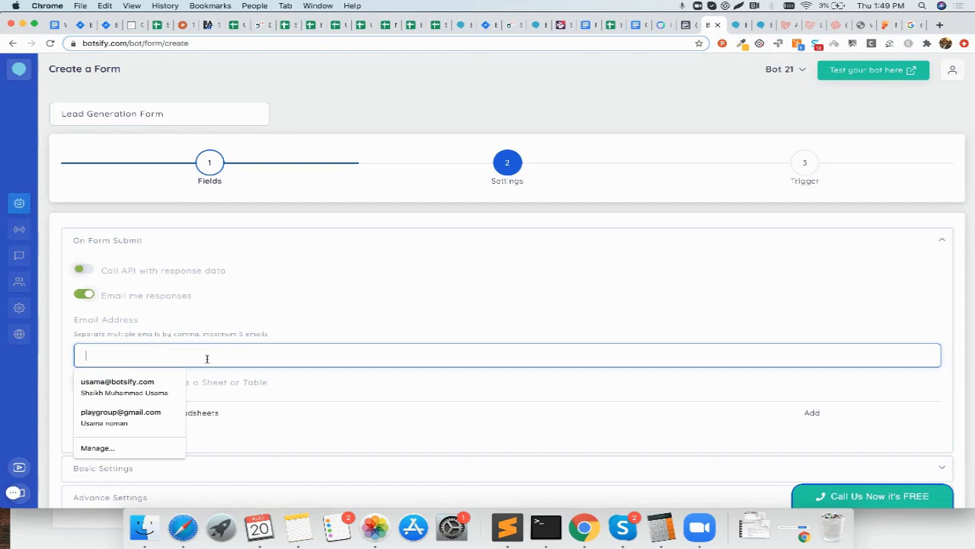
click(292, 306)
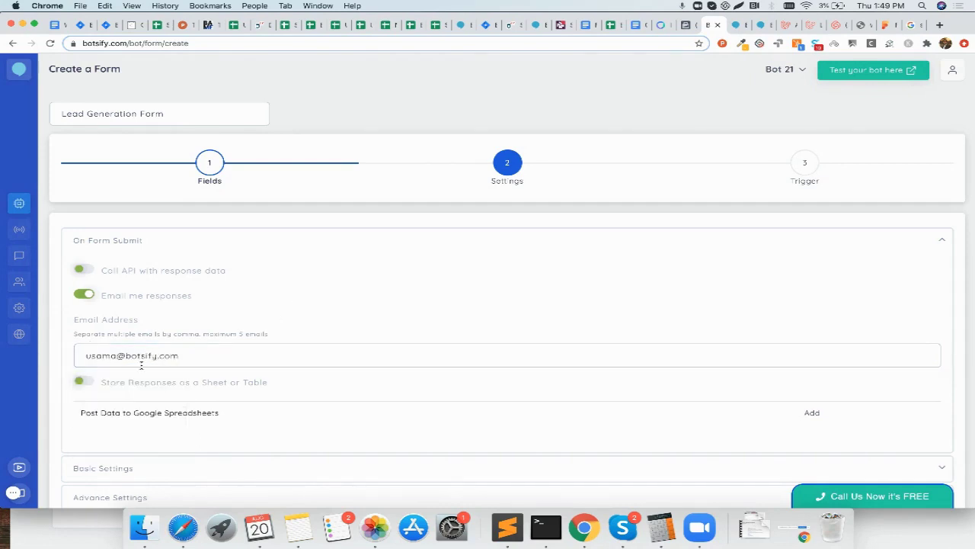
Step: Briefly try the Call API option, then switch back to emailing responses
click(84, 295)
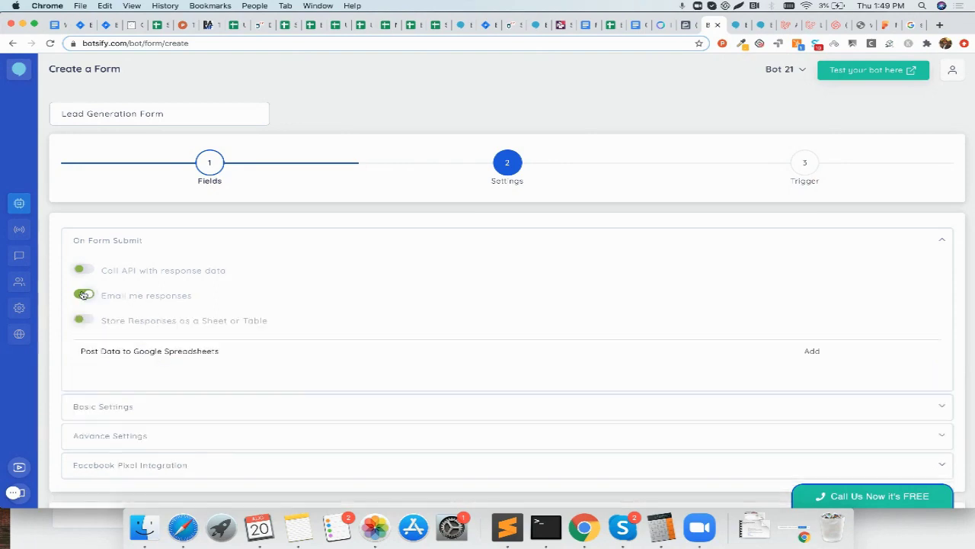
click(82, 270)
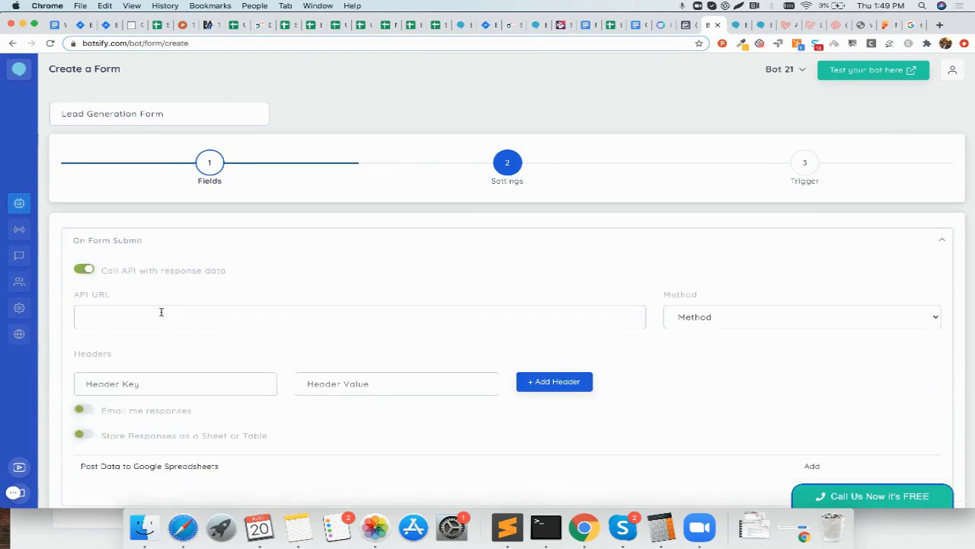
click(161, 312)
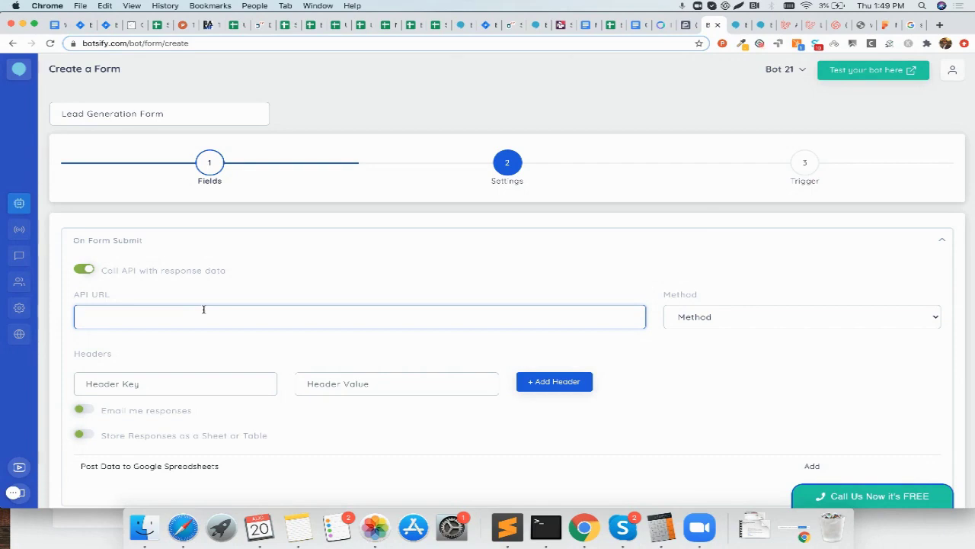
click(85, 270)
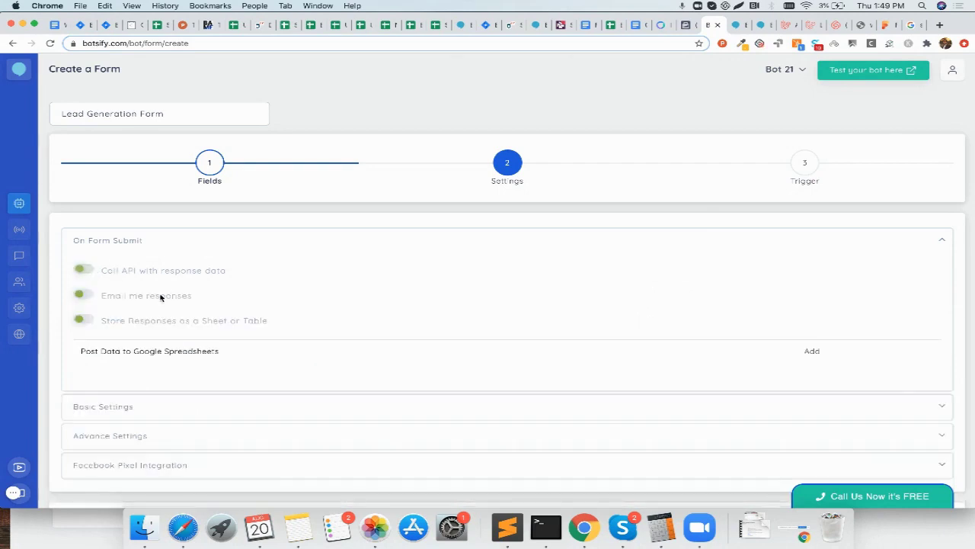
click(85, 295)
scroll(251, 343, down, 5)
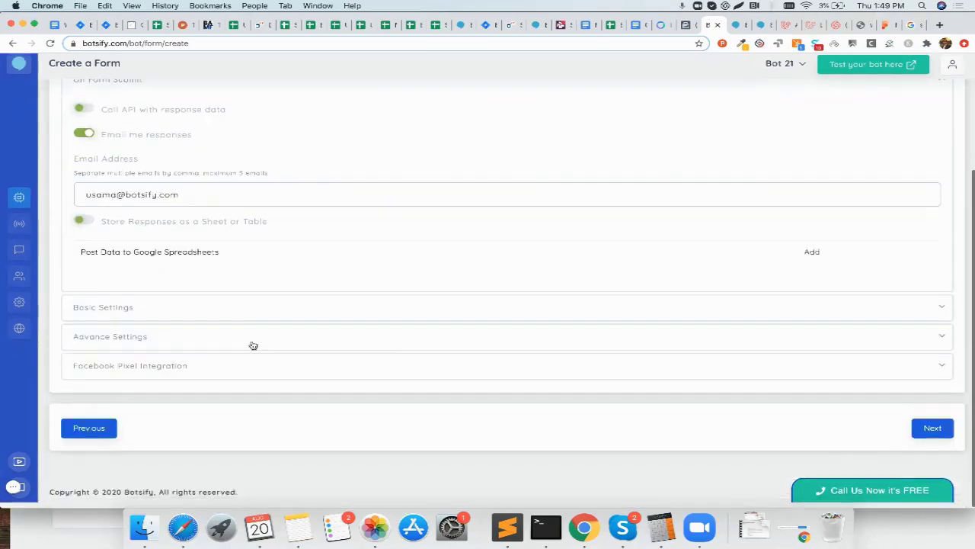
Step: In Basic Settings, turn off letting the user exit the form
click(222, 313)
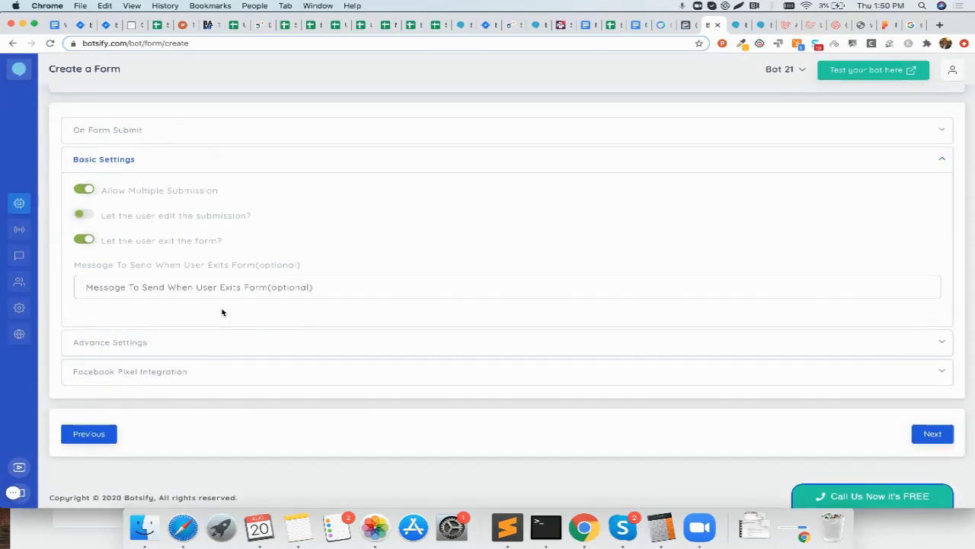
click(149, 284)
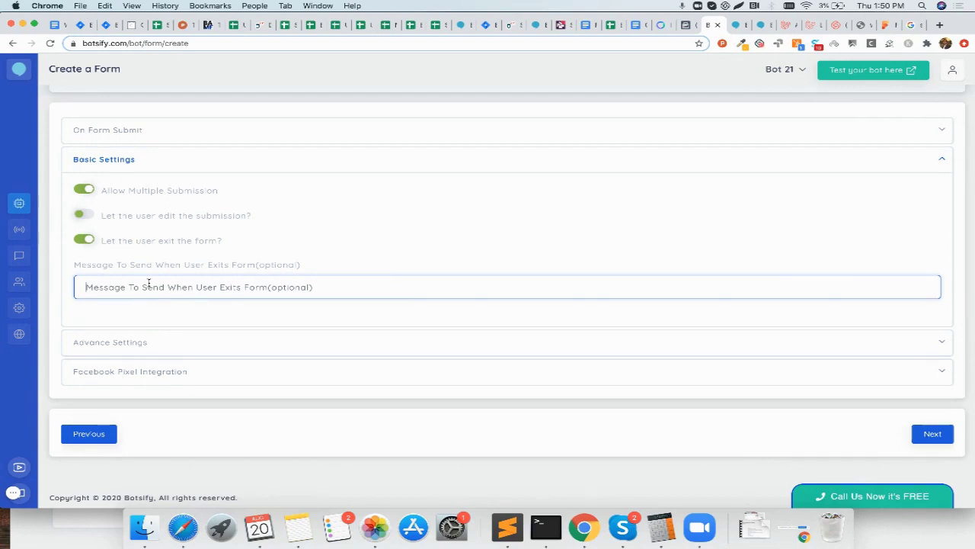
click(86, 241)
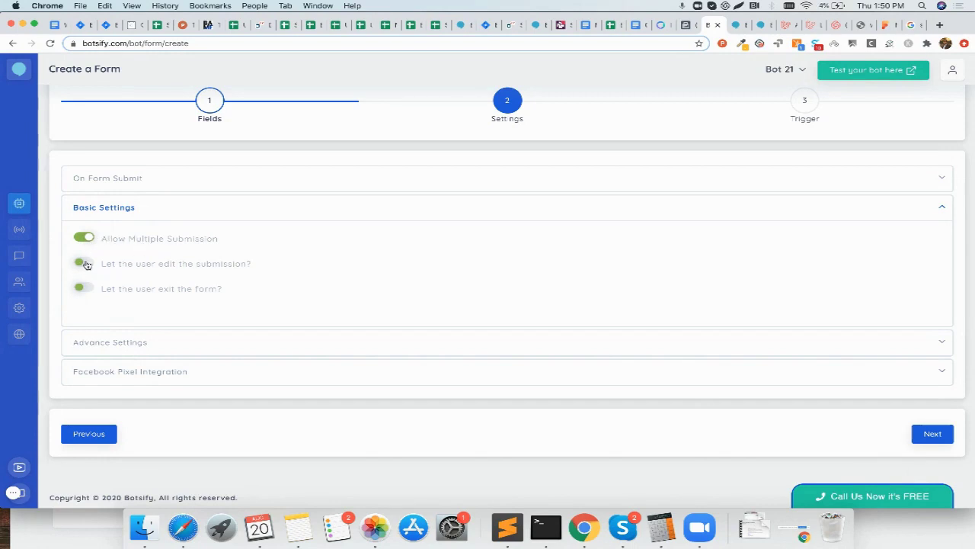
Step: Set the completion message to 'Thanks for submitting your information' in Advance Settings
click(187, 348)
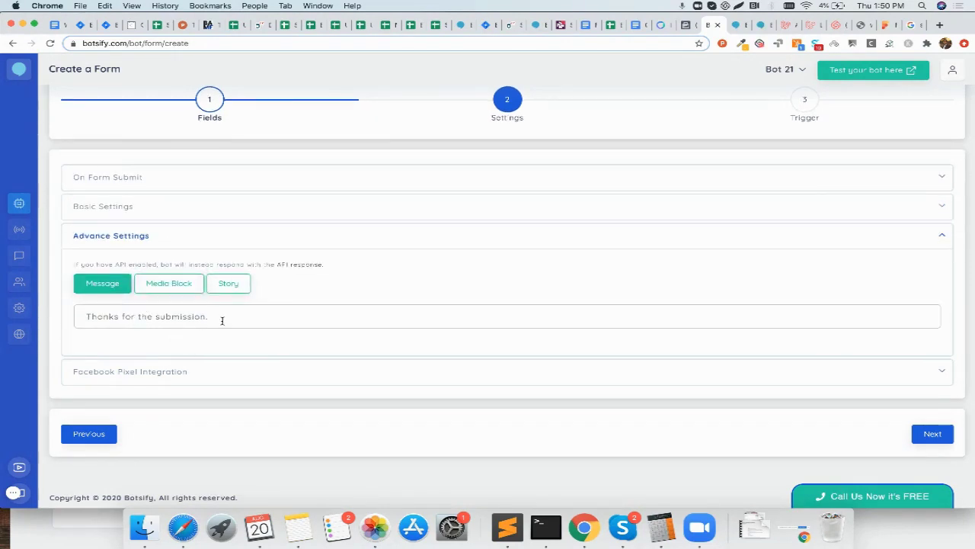
click(222, 321)
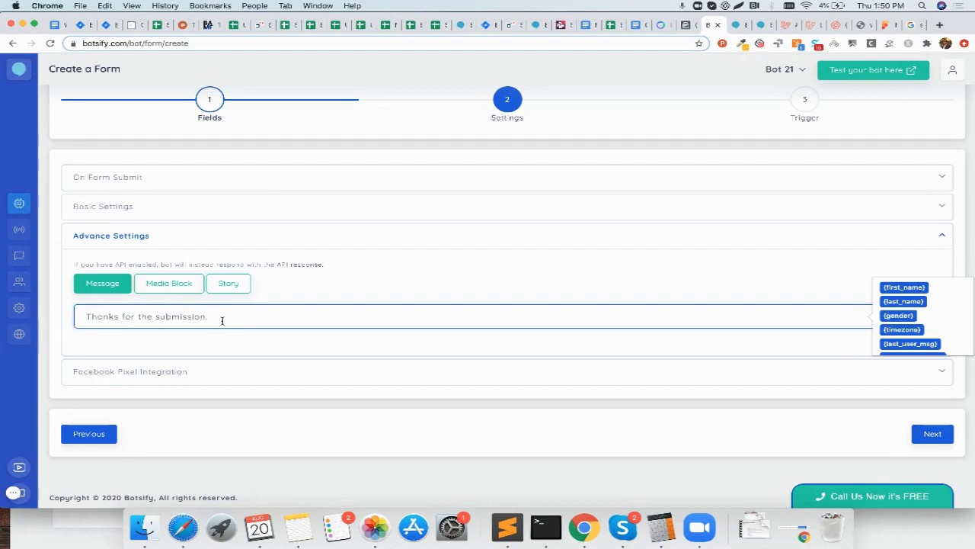
text(Thanks for submitting your information)
click(642, 422)
Step: Go to the Trigger step and set the form to be triggered with a button
click(935, 432)
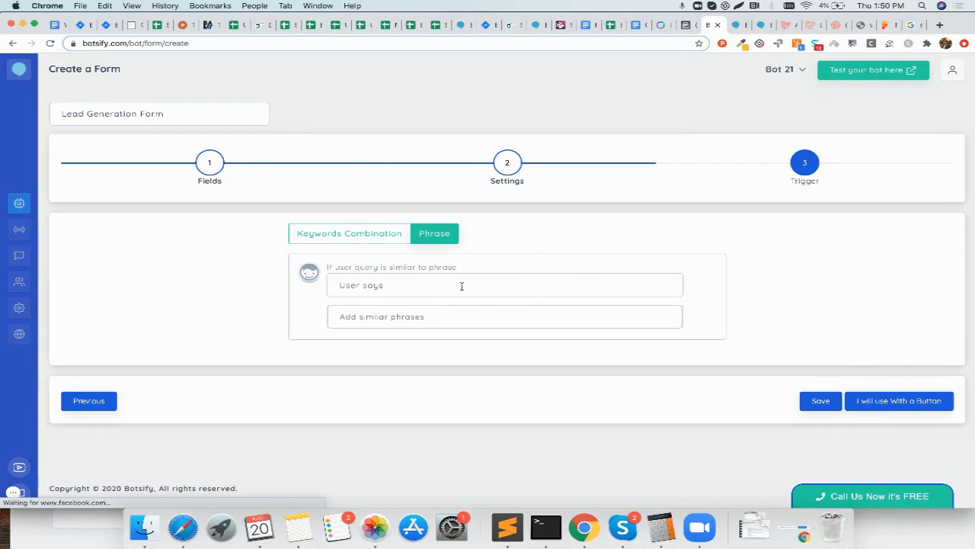
click(870, 405)
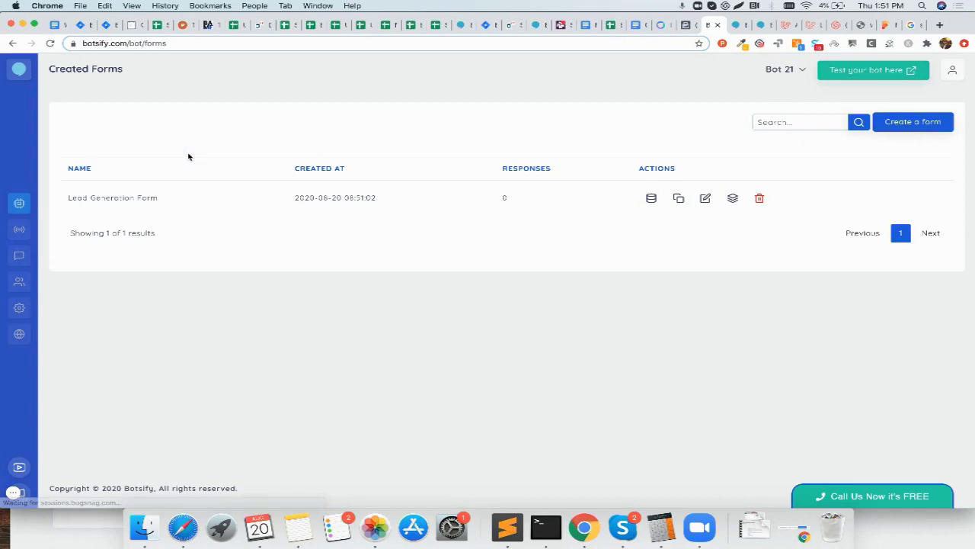
Step: Create a new story for 'I want to register' with similar phrase 'I want to apply'
click(19, 200)
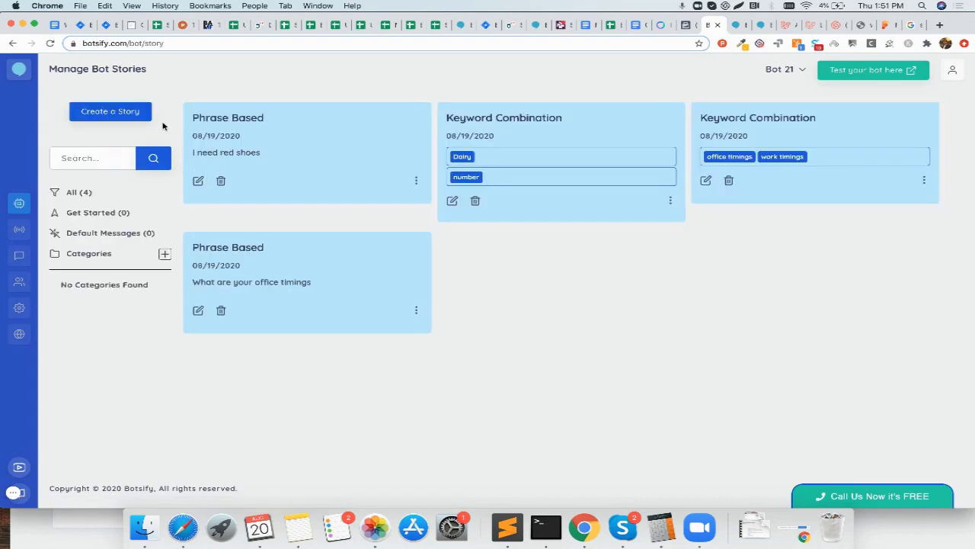
click(126, 113)
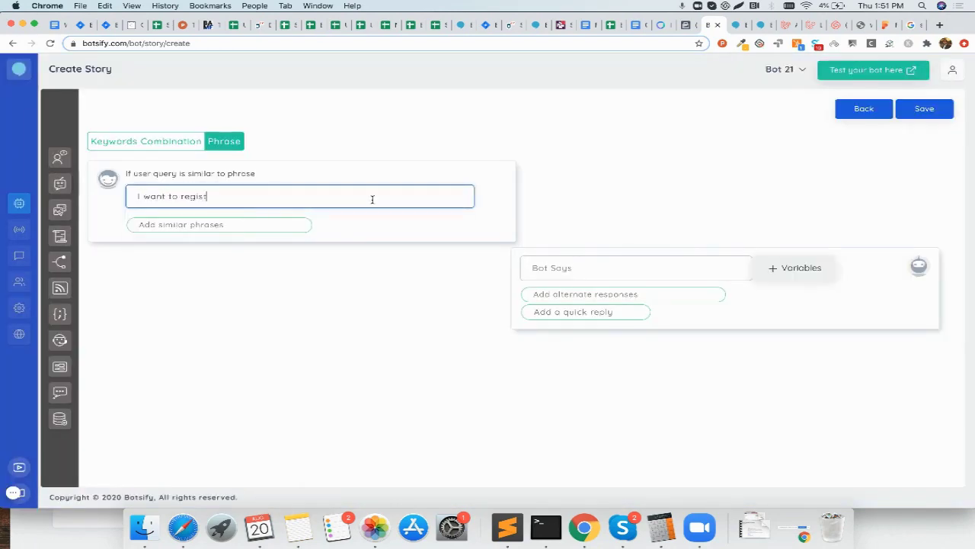
click(271, 227)
text(I want to apply)
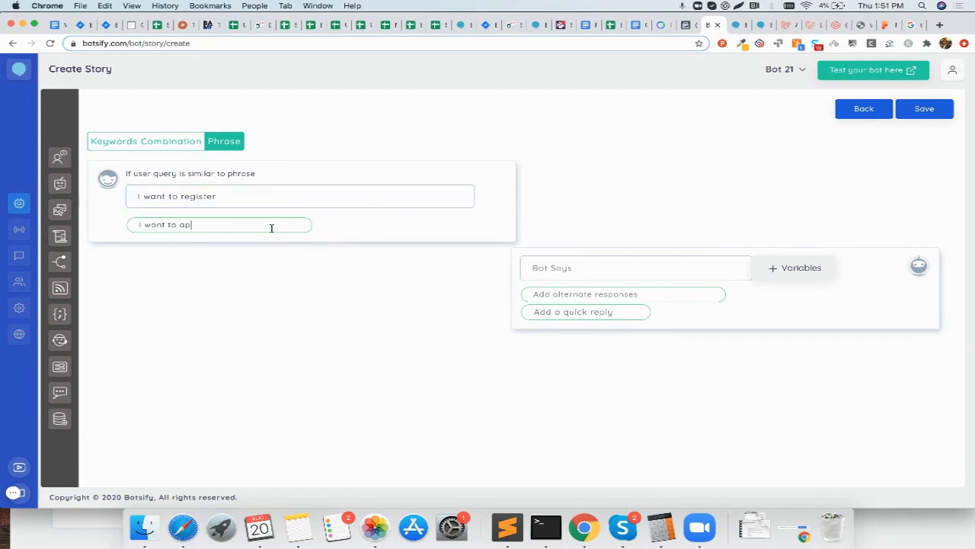
key(Return)
Step: Set the bot reply to 'Okay, please fill the information below.'
click(619, 271)
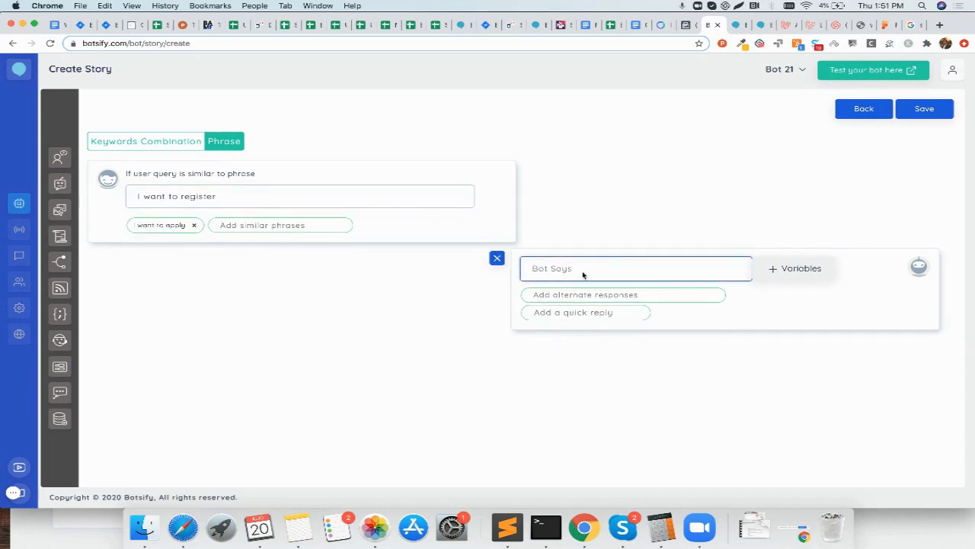
text(Okay, please fill the information below.)
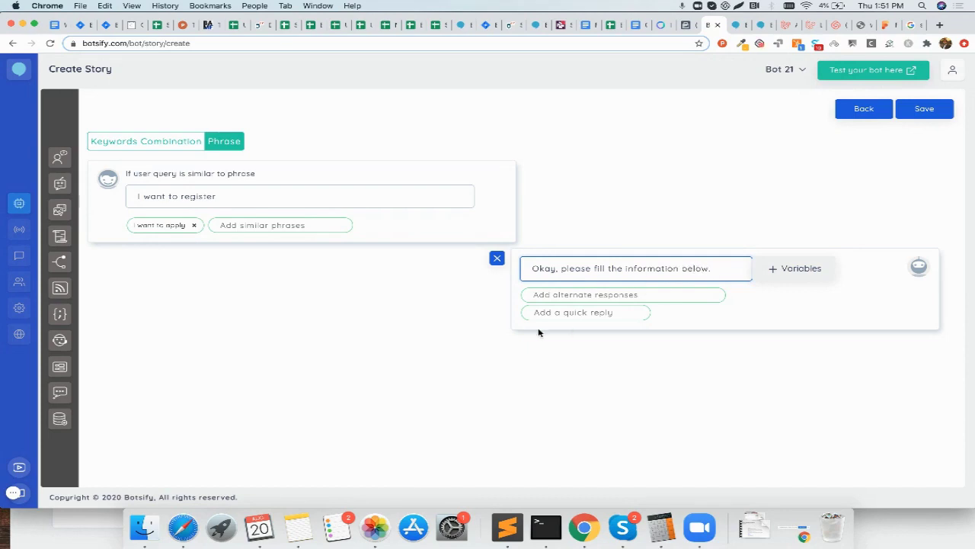
click(538, 333)
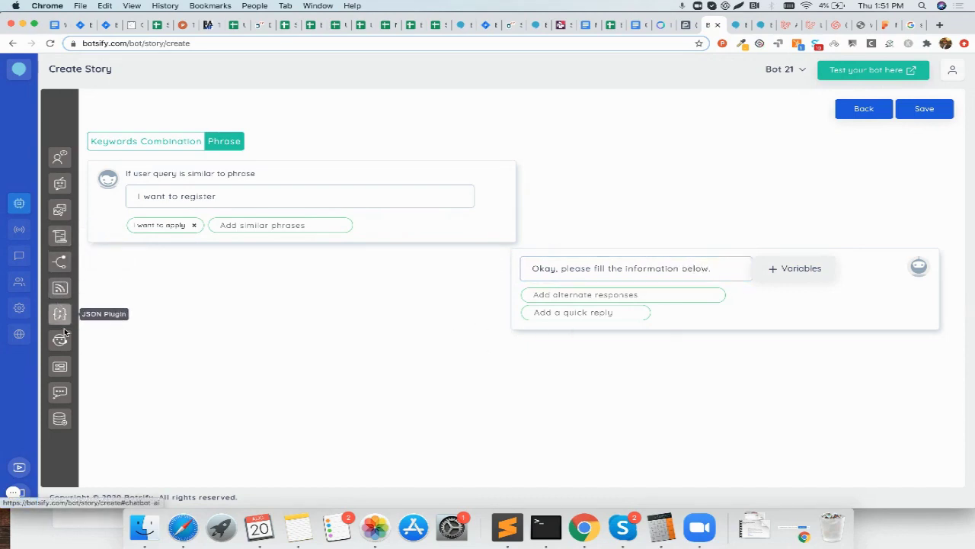
Step: Attach the Lead Generation Form as a Form Collection plugin and save the story
click(59, 368)
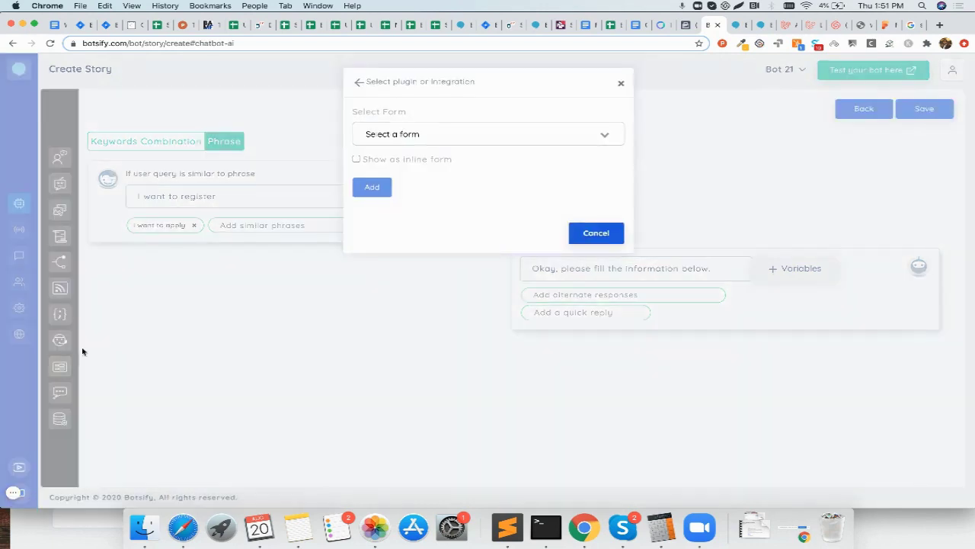
click(448, 135)
click(450, 159)
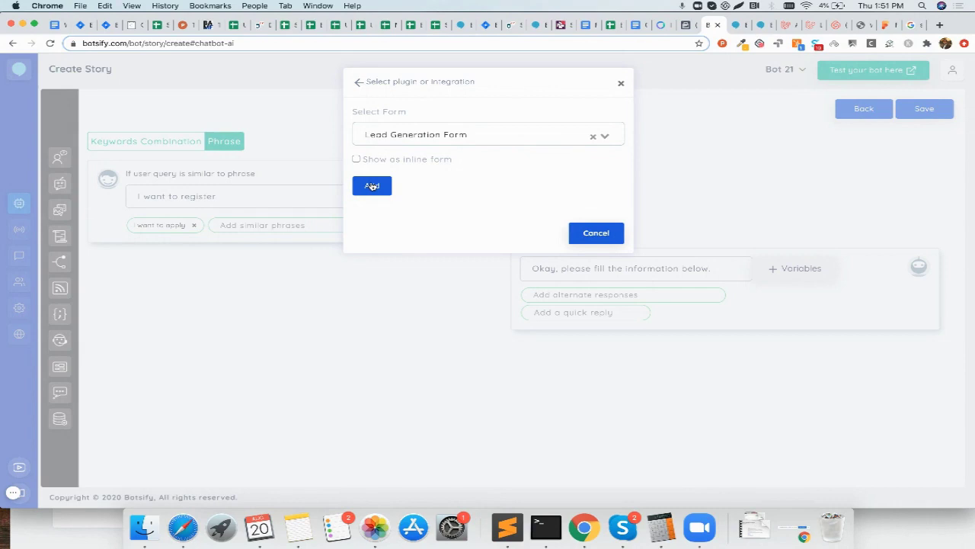
click(372, 186)
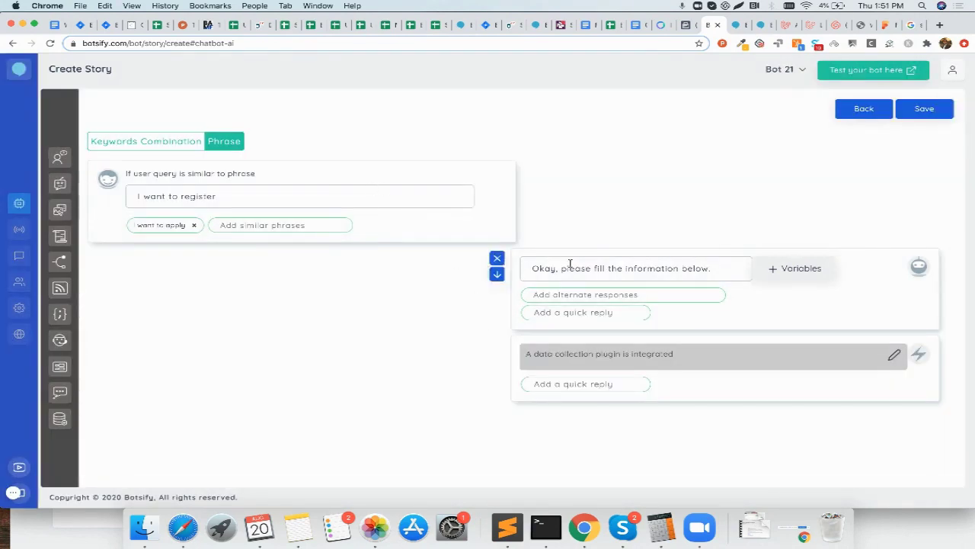
click(922, 111)
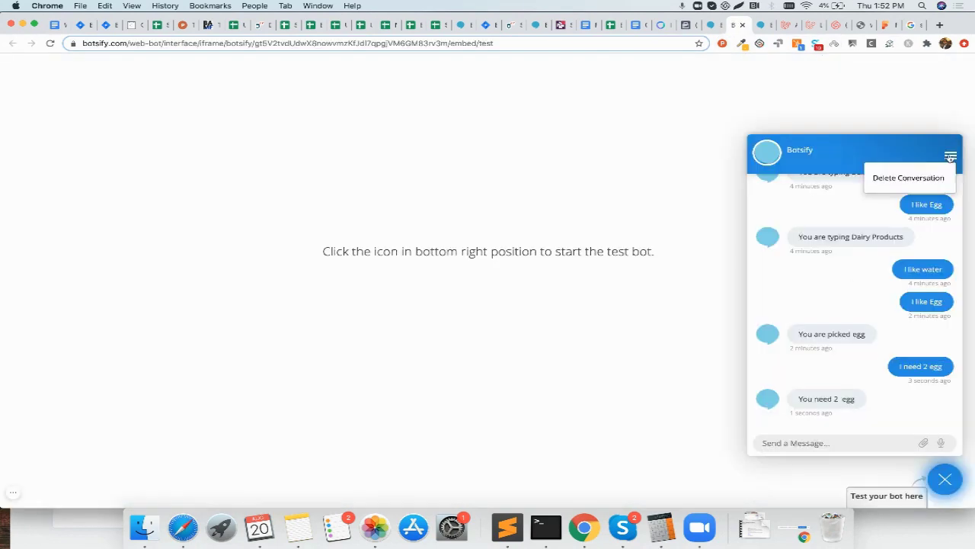
Step: Send 'I want to apply' in the test chat, prompting the form's name question
click(851, 436)
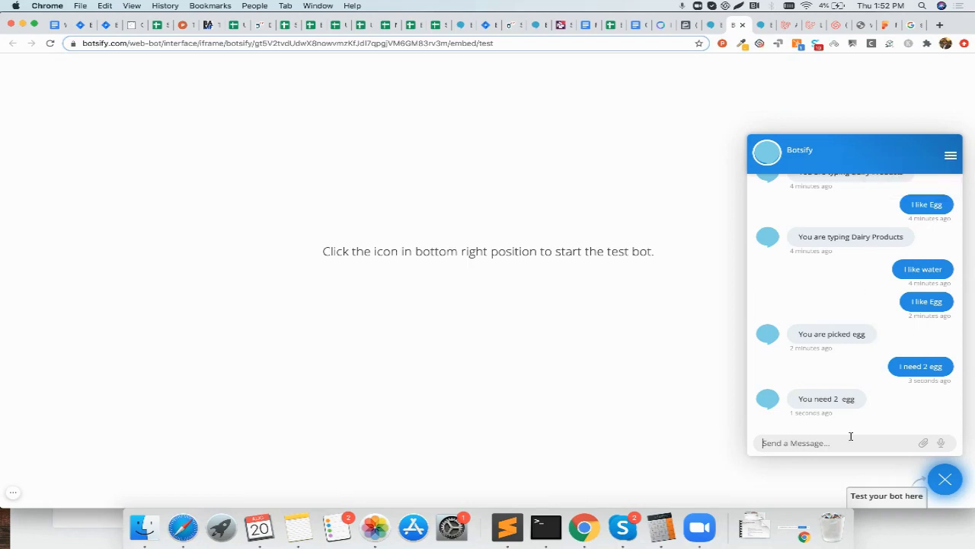
text(I want to apply)
key(Return)
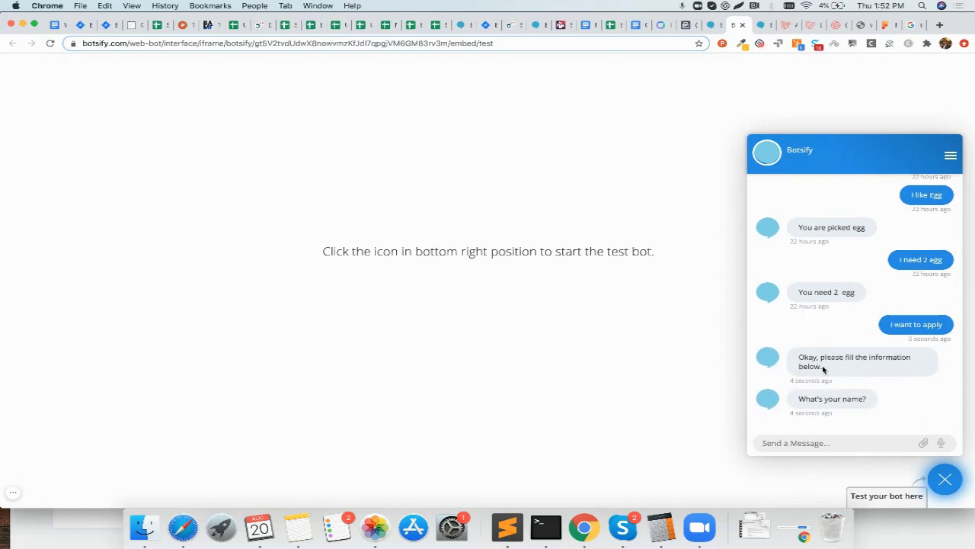
drag(823, 369, 799, 356)
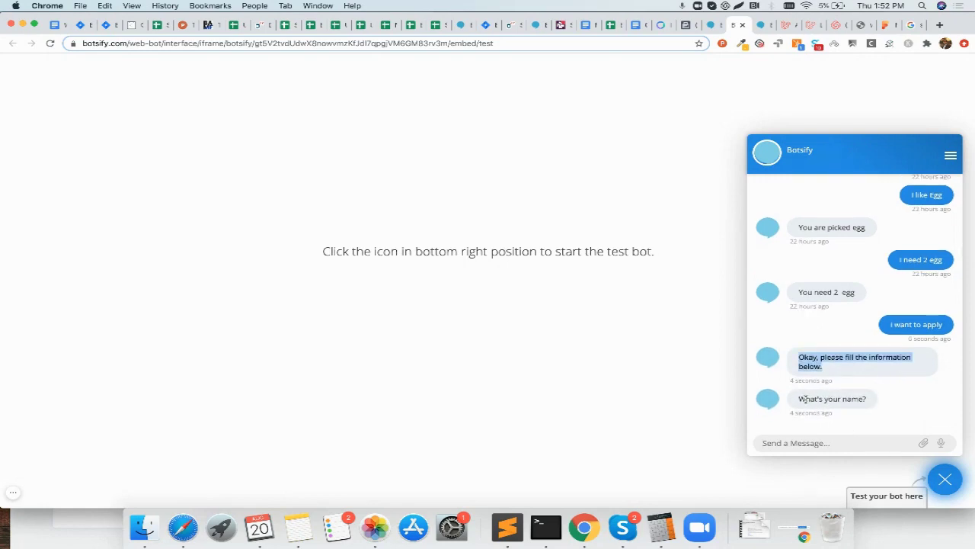
drag(802, 399, 859, 399)
Step: Answer with the user's name and work email, receiving the bot's thank-you message
click(863, 443)
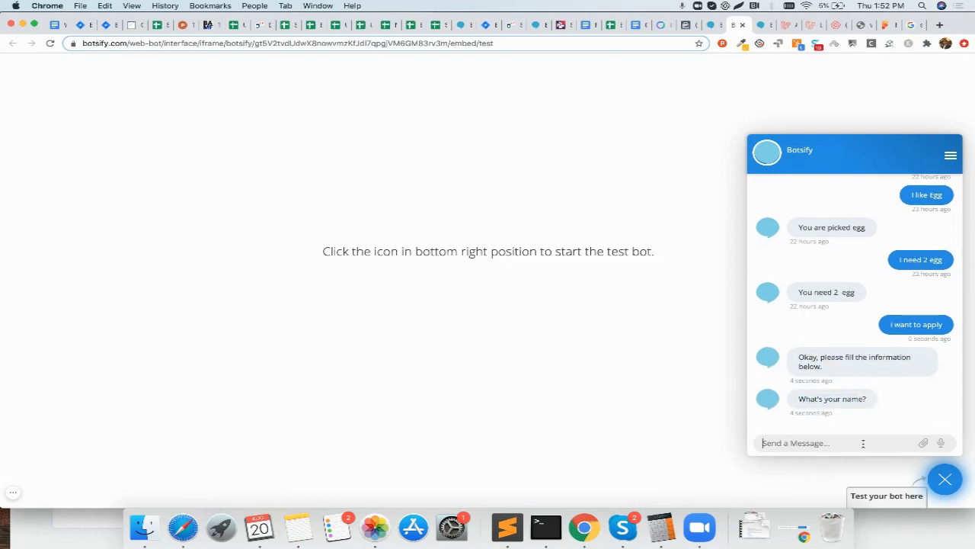
text(Usama)
key(Return)
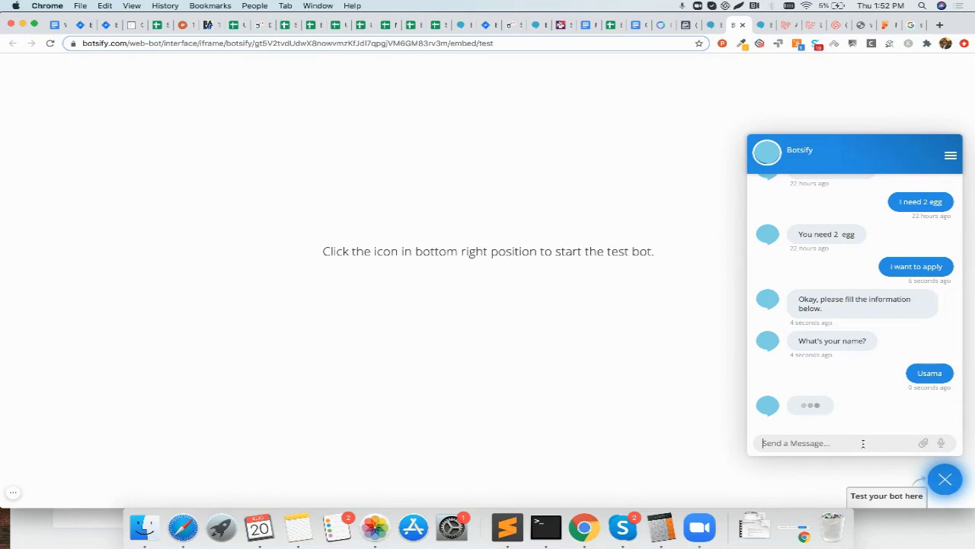
key(Return)
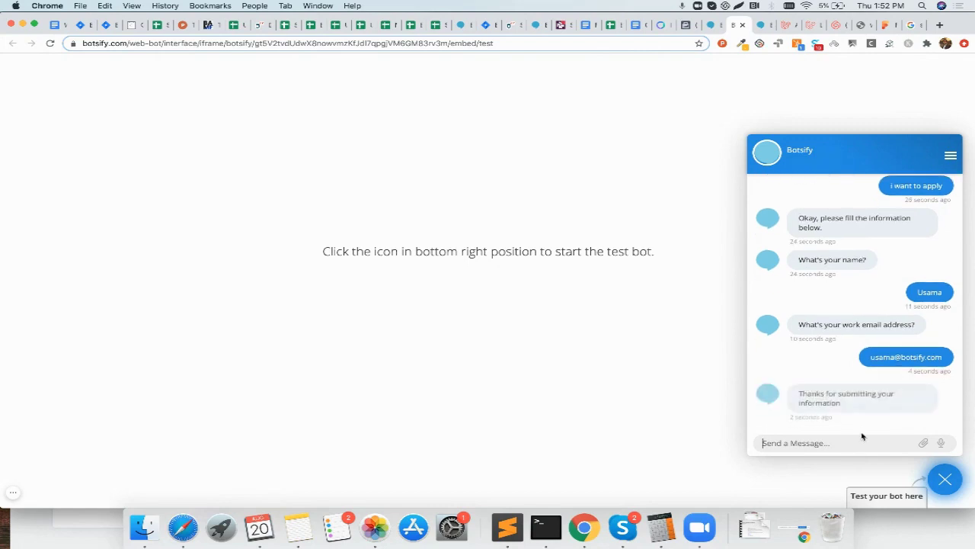
drag(841, 406, 797, 395)
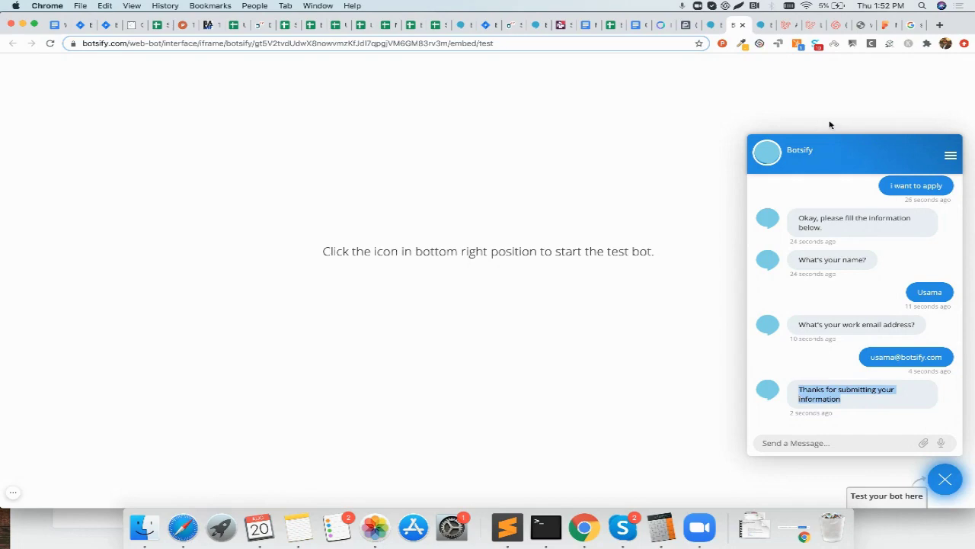
click(908, 27)
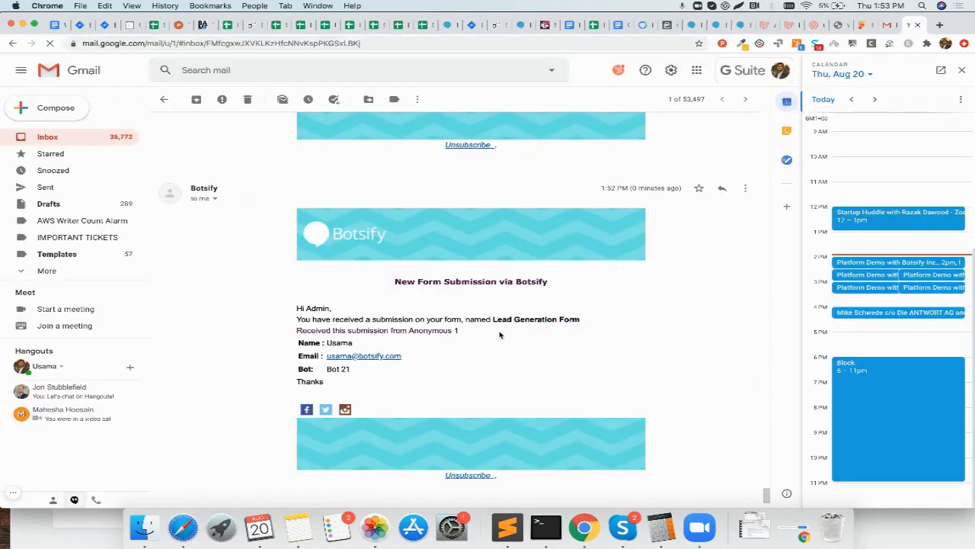
drag(493, 319, 579, 321)
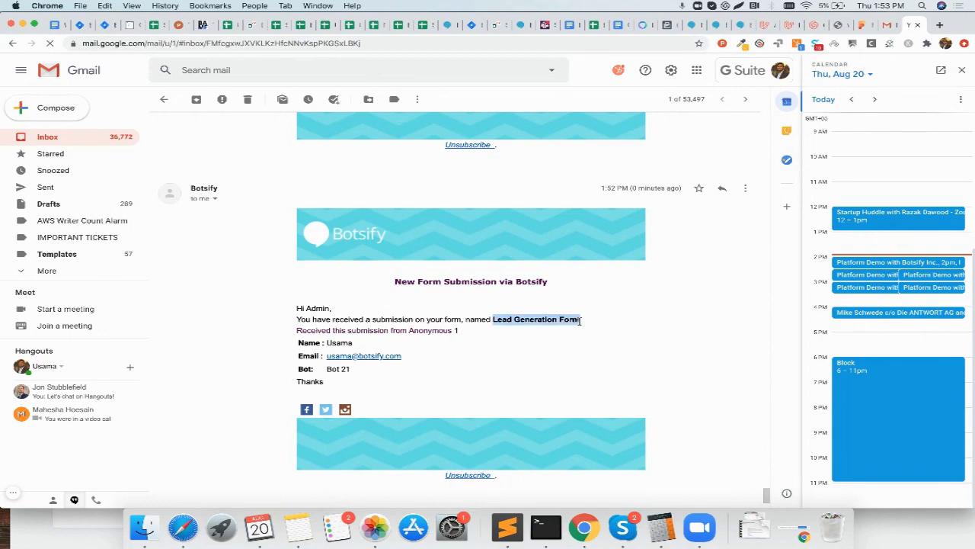
click(336, 371)
triple_click(336, 370)
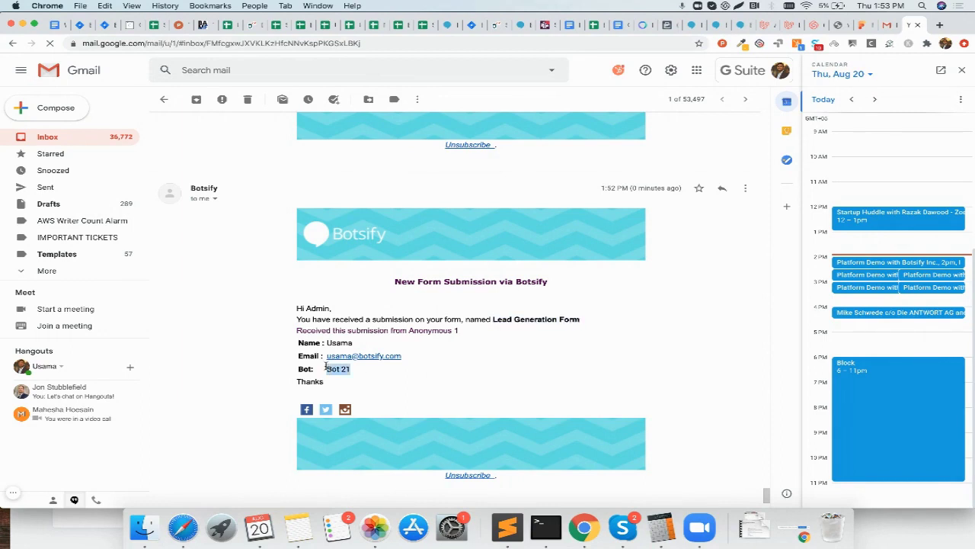
drag(299, 341, 460, 333)
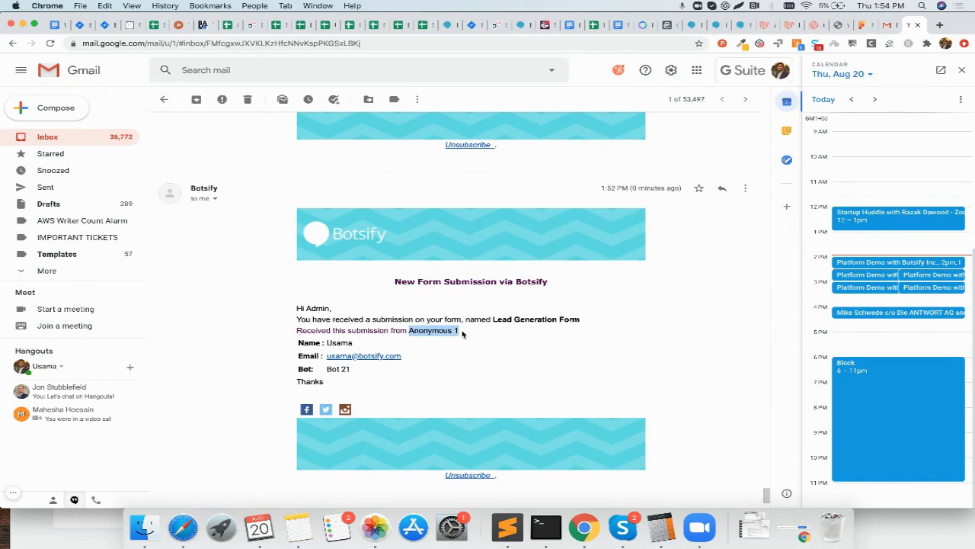
Step: In Botsify's Media Blocks, edit the Red Shoes Block and start adding a new button
click(691, 26)
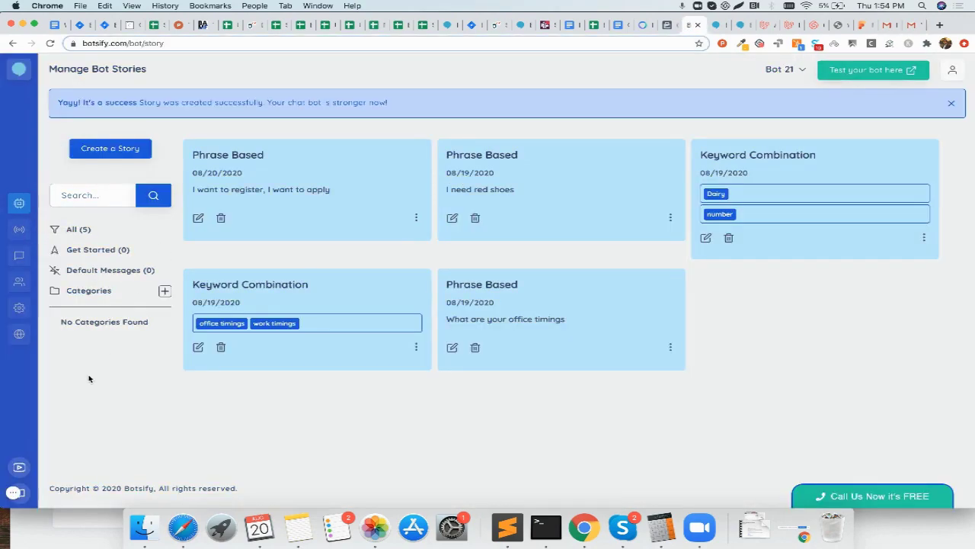
click(19, 203)
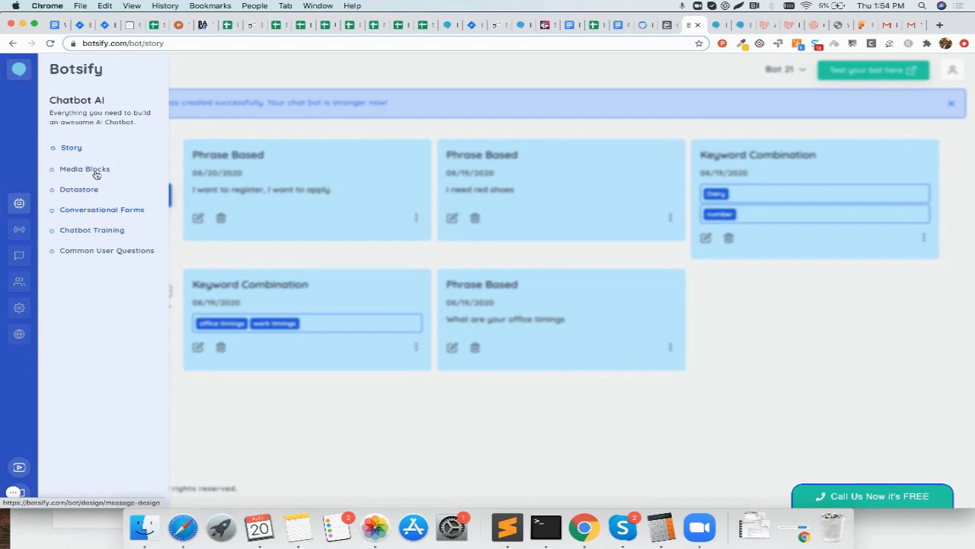
click(97, 172)
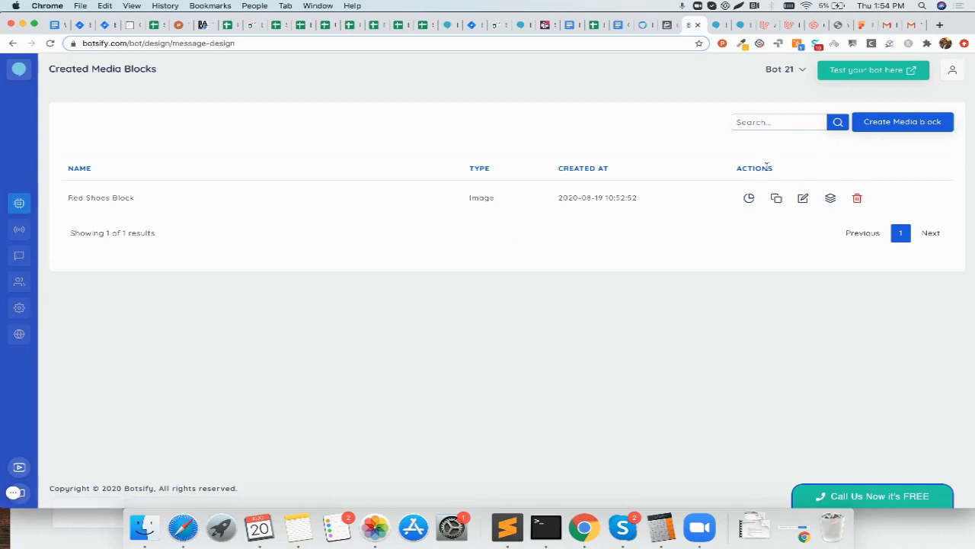
click(802, 198)
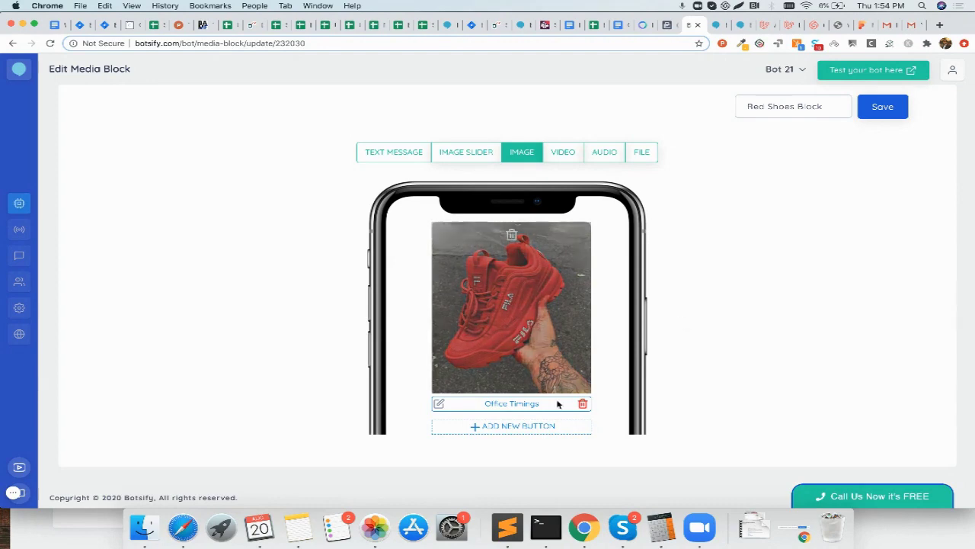
click(575, 429)
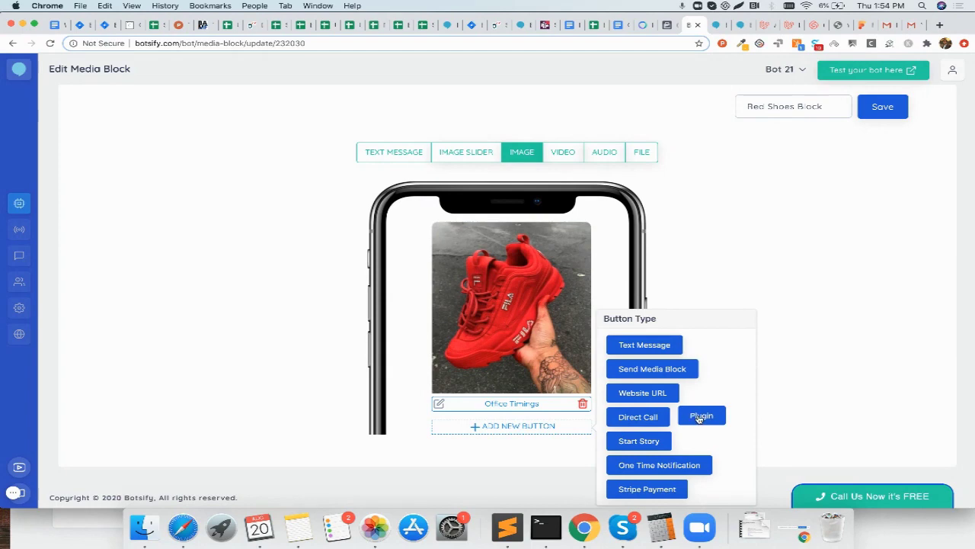
Step: Make the new button a Data Collection or Form plugin button titled 'Buy Now'
click(701, 416)
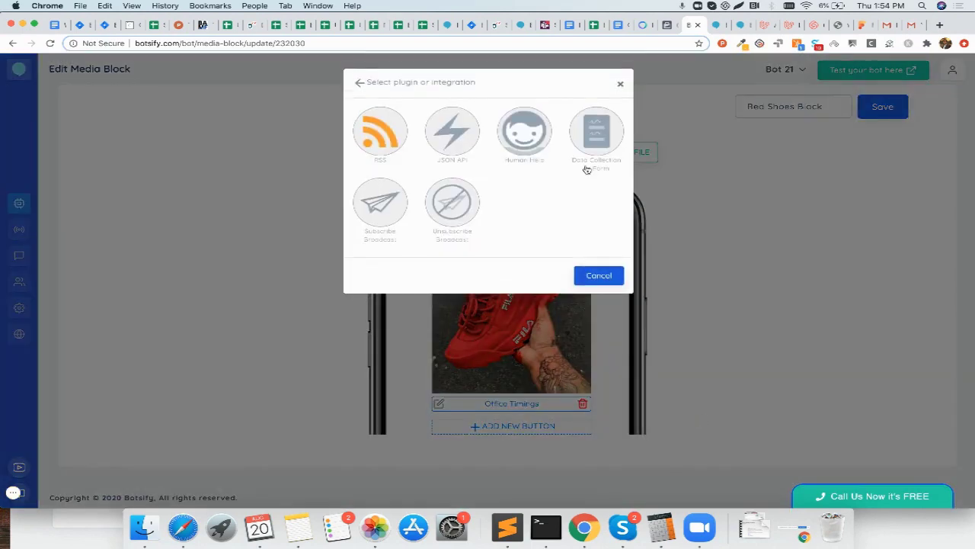
scroll(585, 166, down, 1)
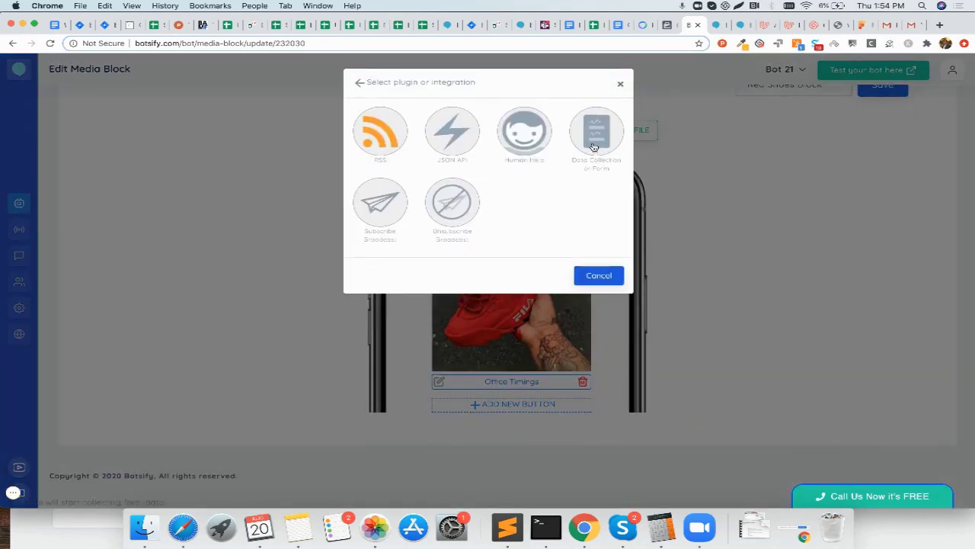
click(595, 147)
click(450, 134)
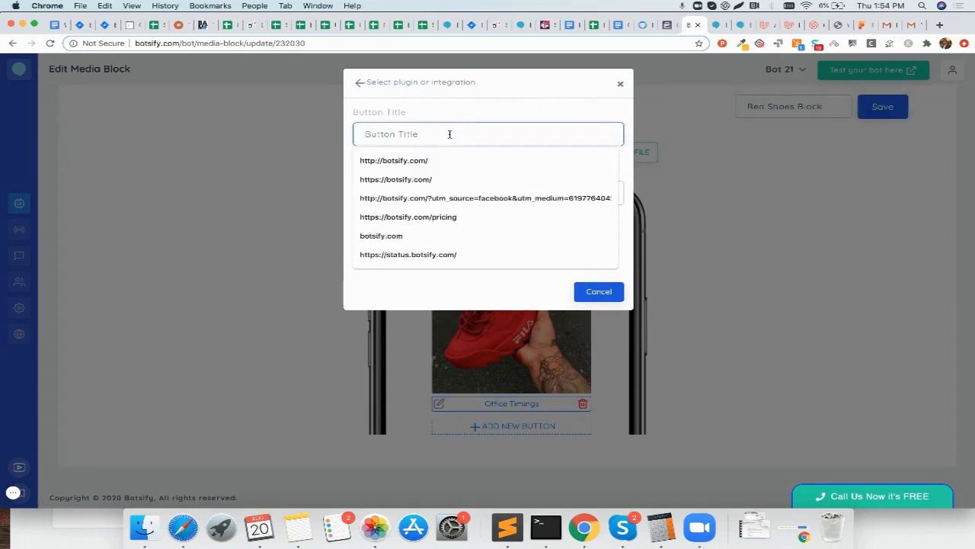
text(b)
key(BackSpace)
text(Buy Now)
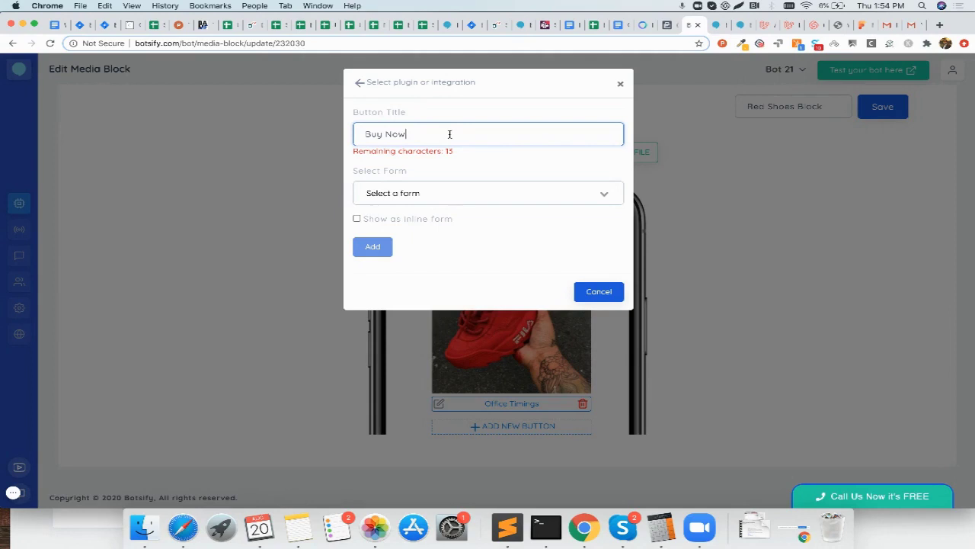
Step: Attach the Lead Generation Form to the button, add it, and save the block
click(443, 193)
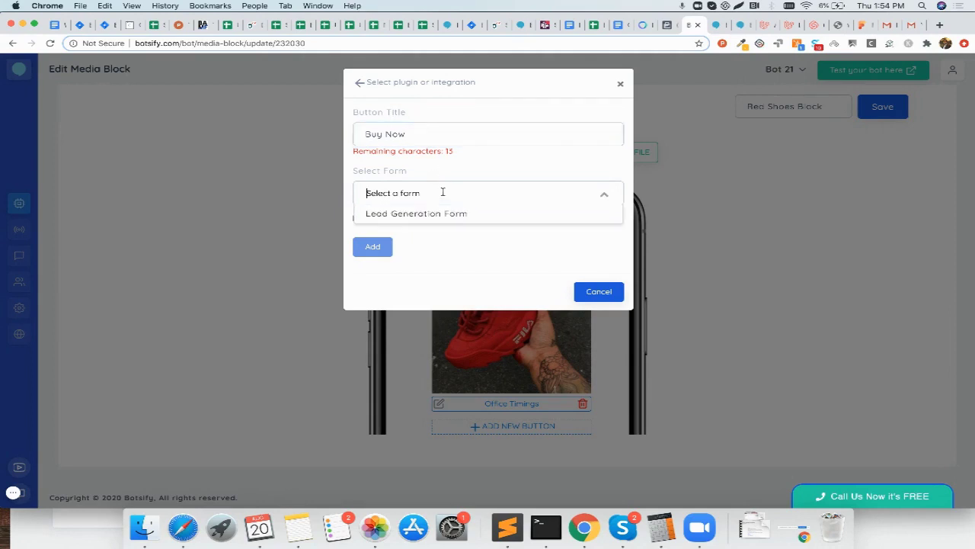
click(411, 216)
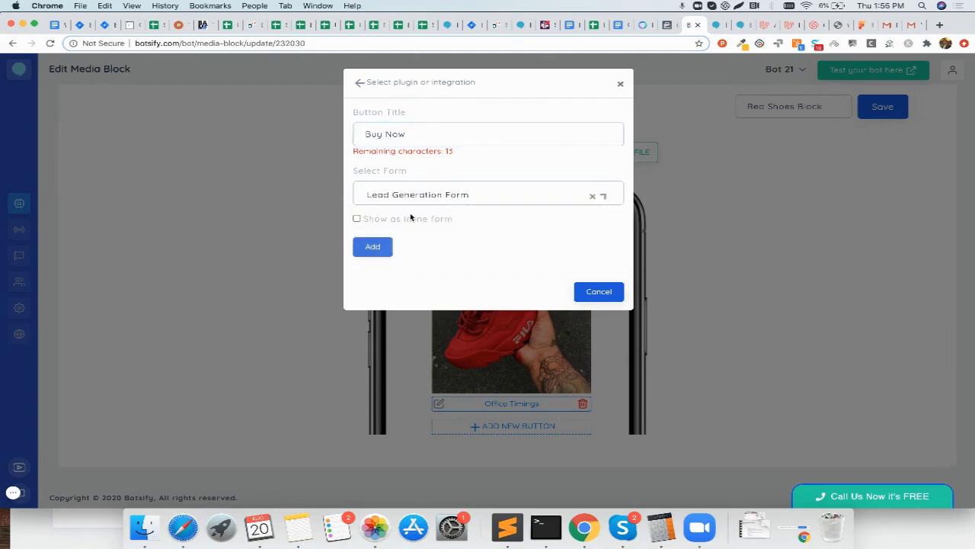
click(373, 246)
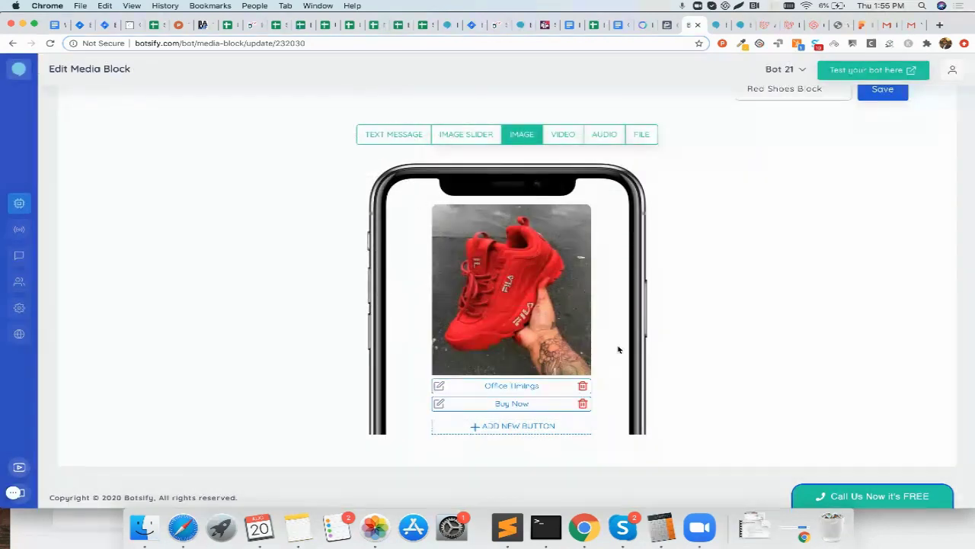
click(884, 94)
click(881, 94)
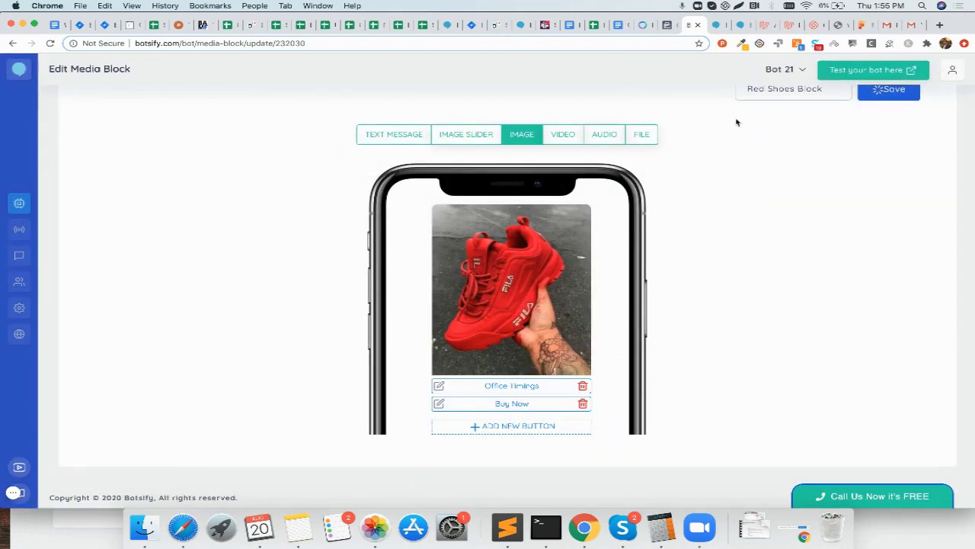
Step: In the test chat, send 'I need red shoes' and choose Buy Now under the shoe image
key(ctrl+Tab)
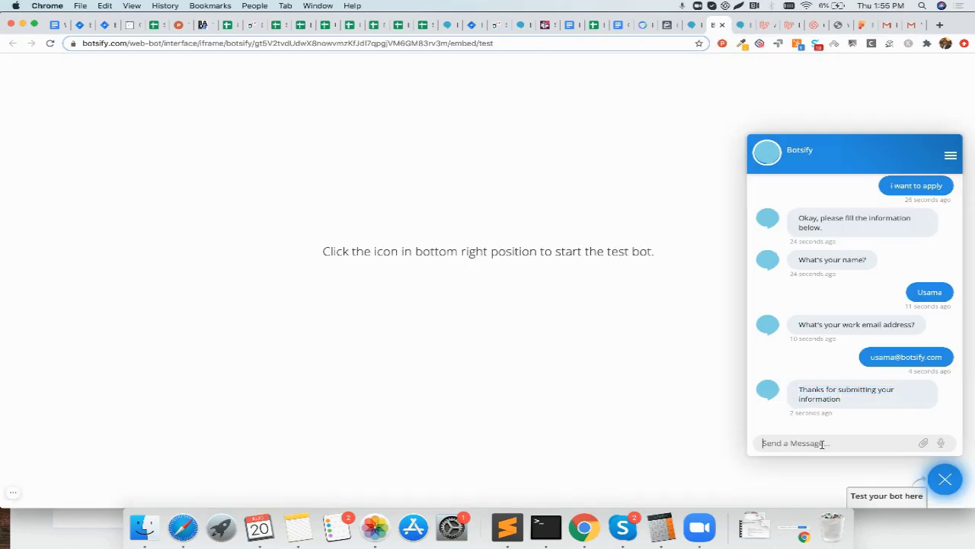
text(I need red shoes)
key(Return)
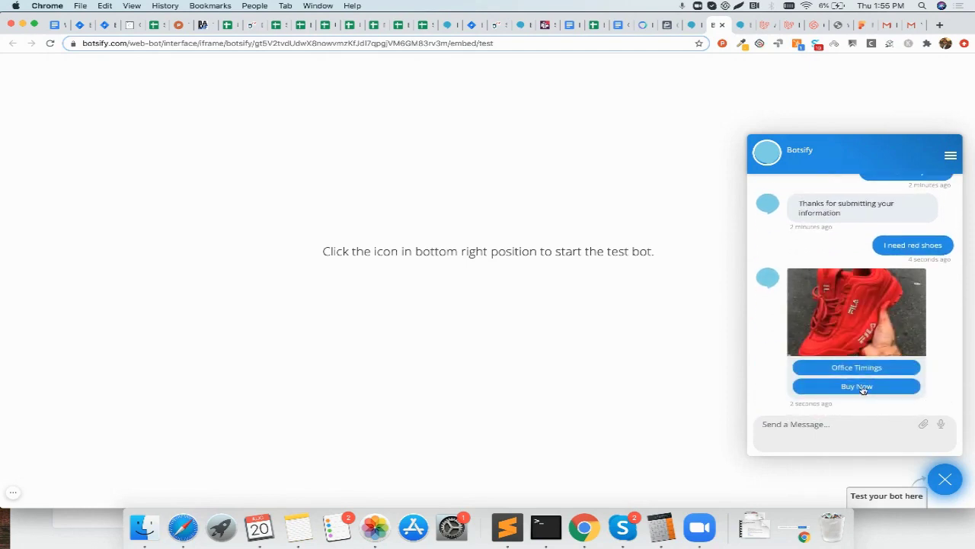
click(864, 389)
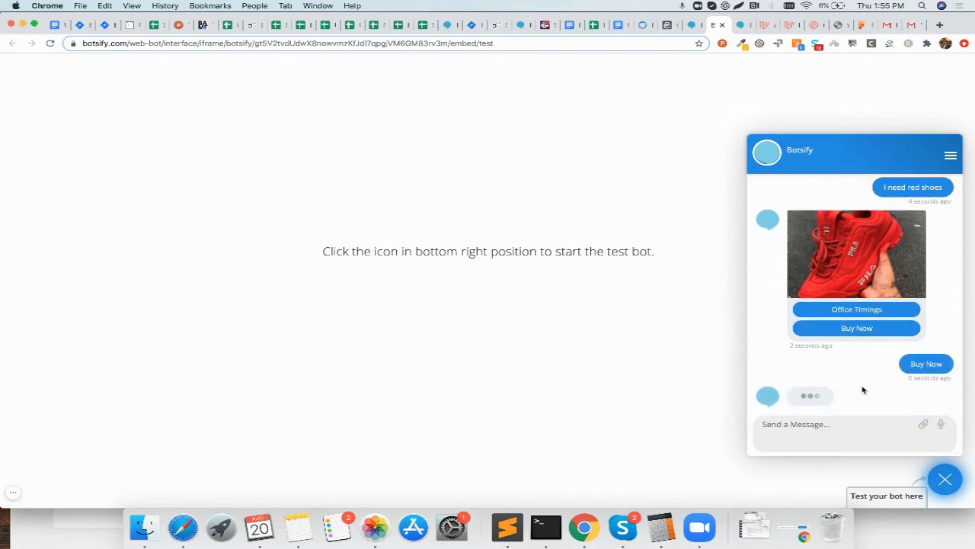
Step: Answer the lead form's prompts with a name and a work email address
click(852, 432)
text(Usama)
key(Return)
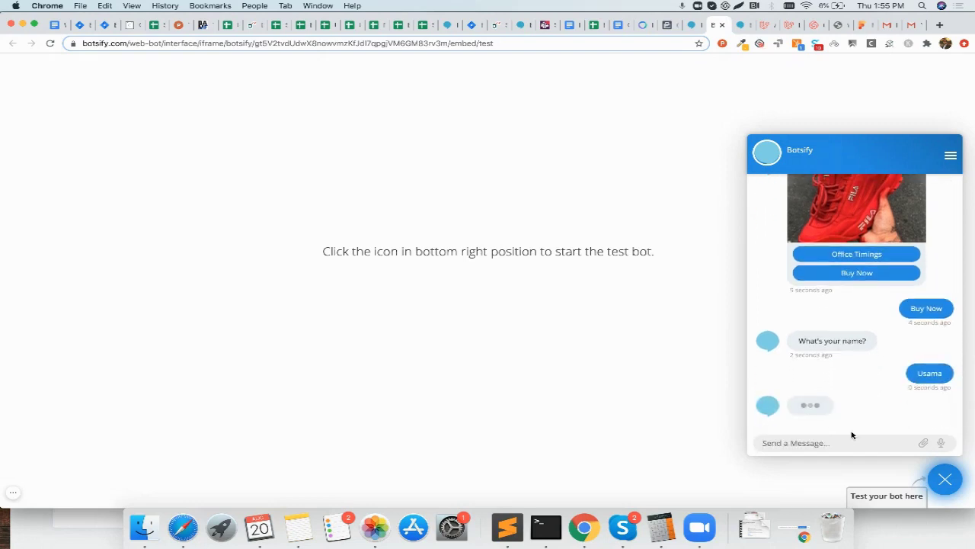
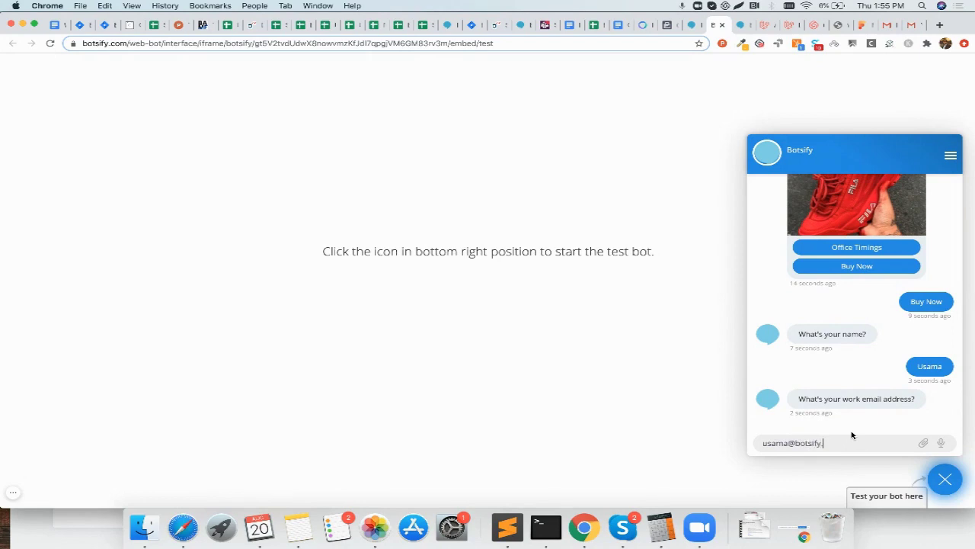
key(Return)
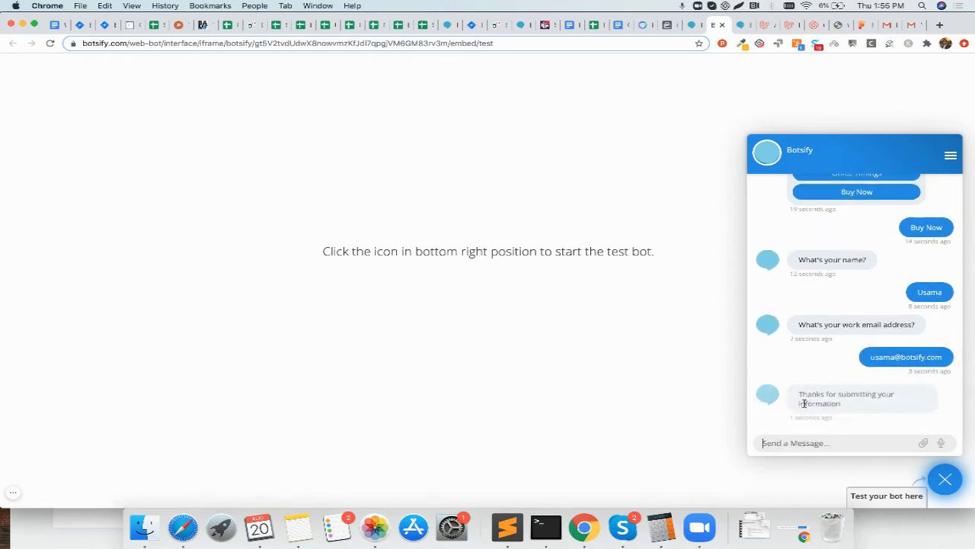
drag(800, 391, 850, 402)
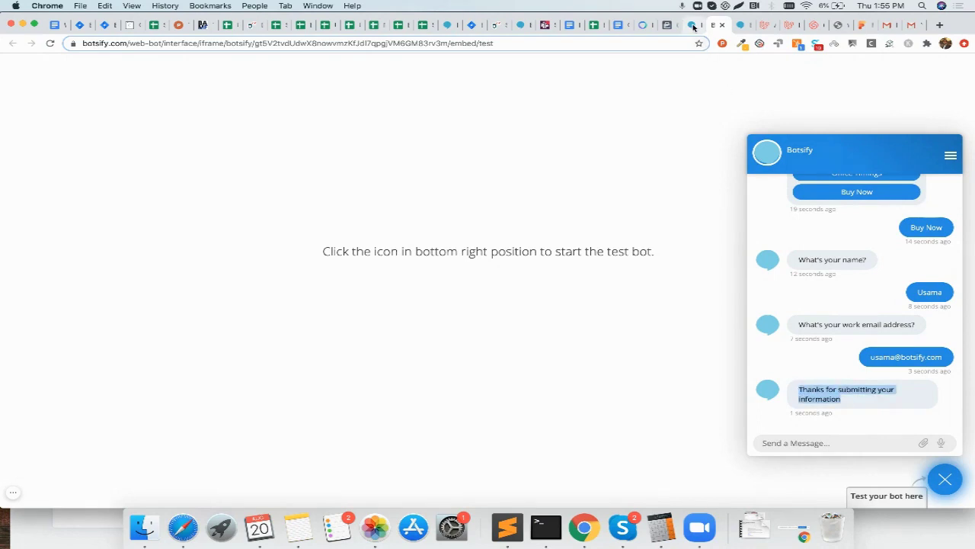
click(799, 387)
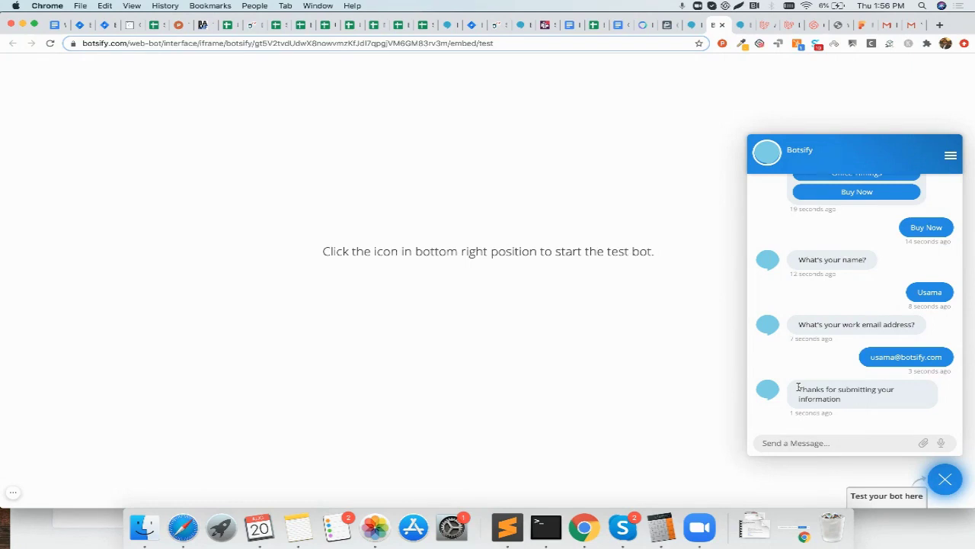
drag(798, 387, 842, 402)
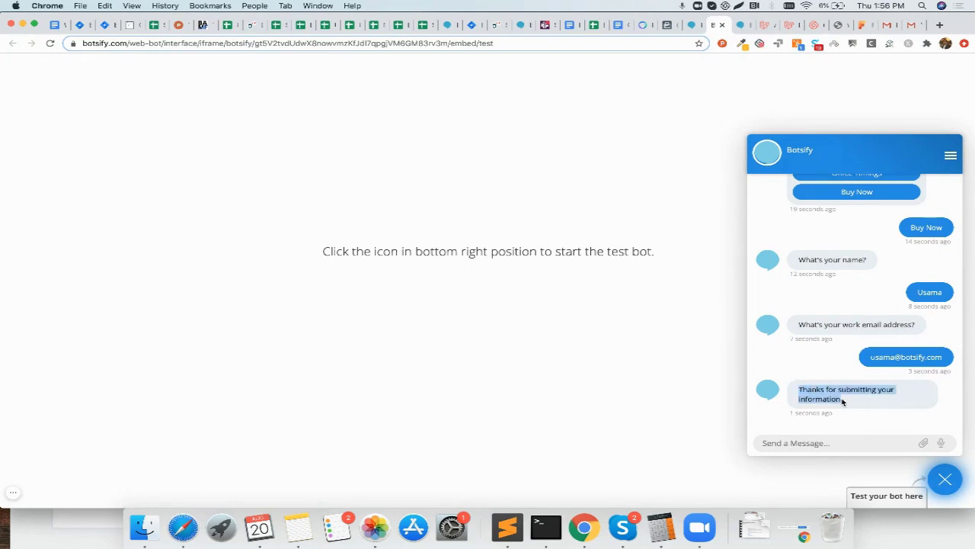